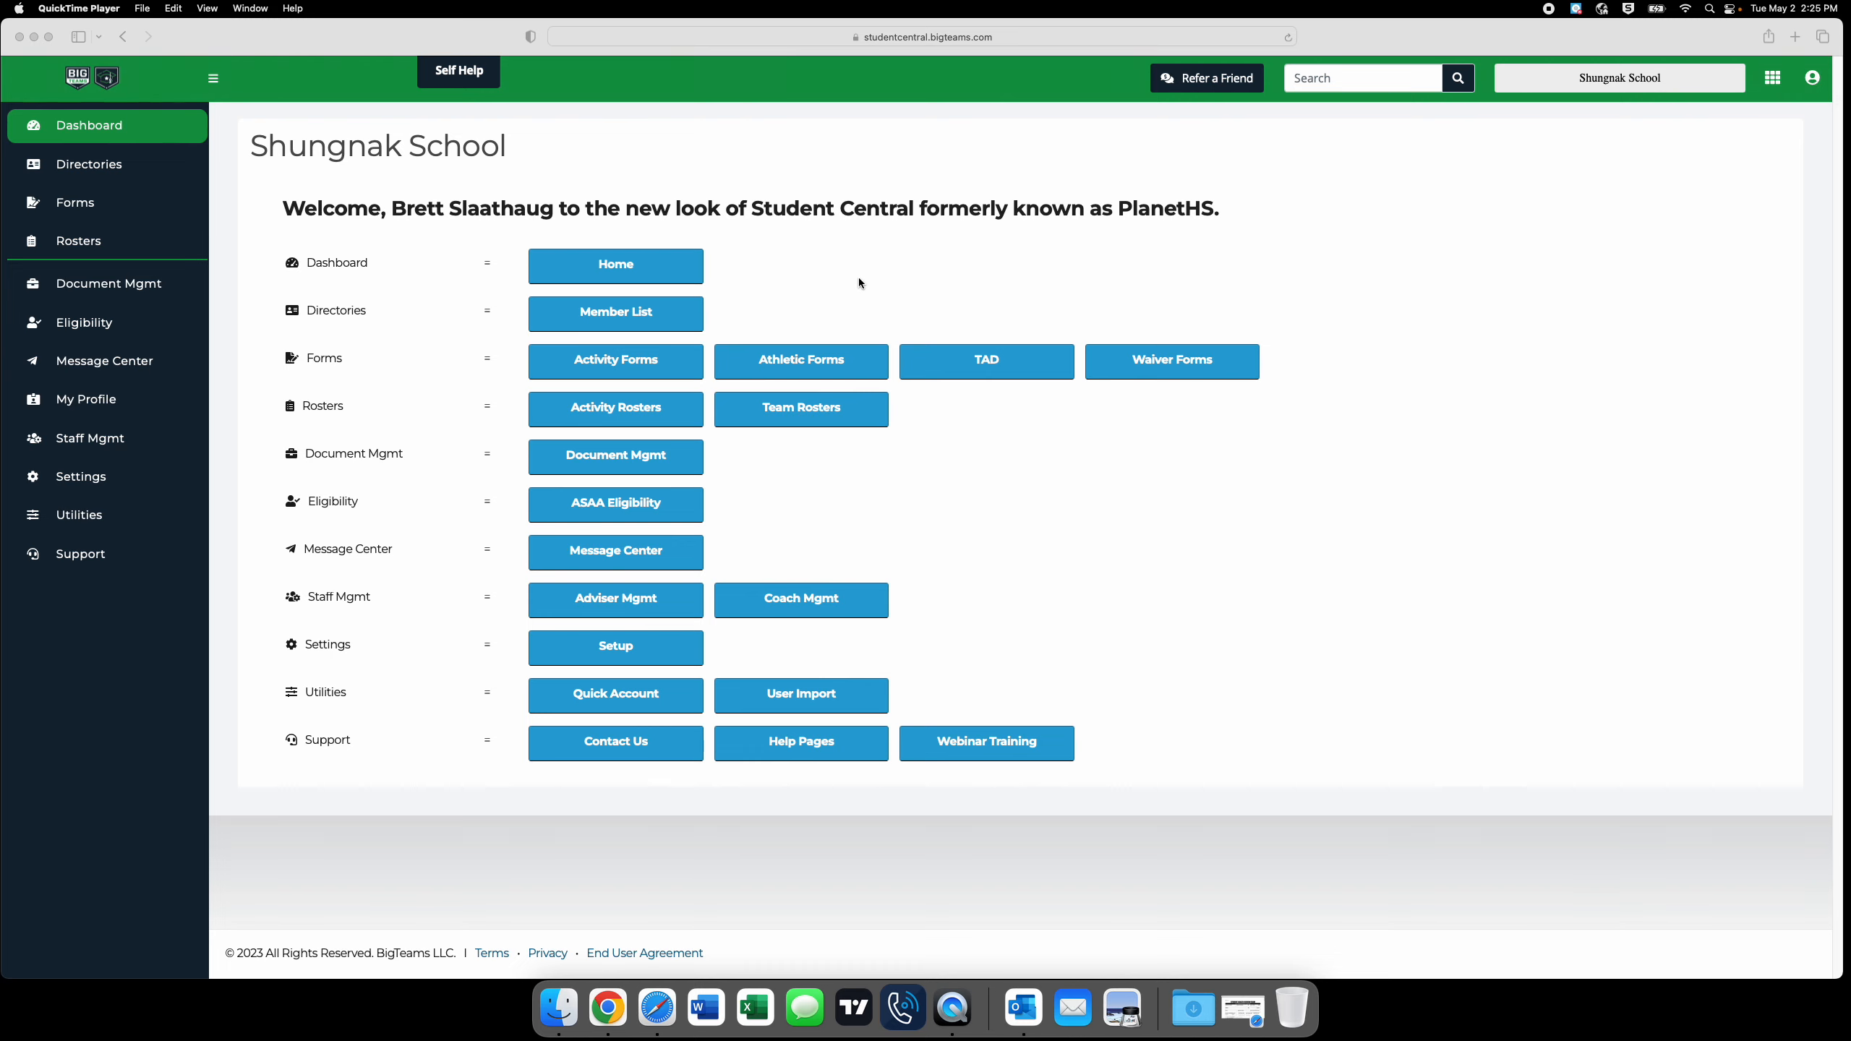
# Open the ASAA Eligibility list and search it for the student by name.
pyautogui.click(786, 483)
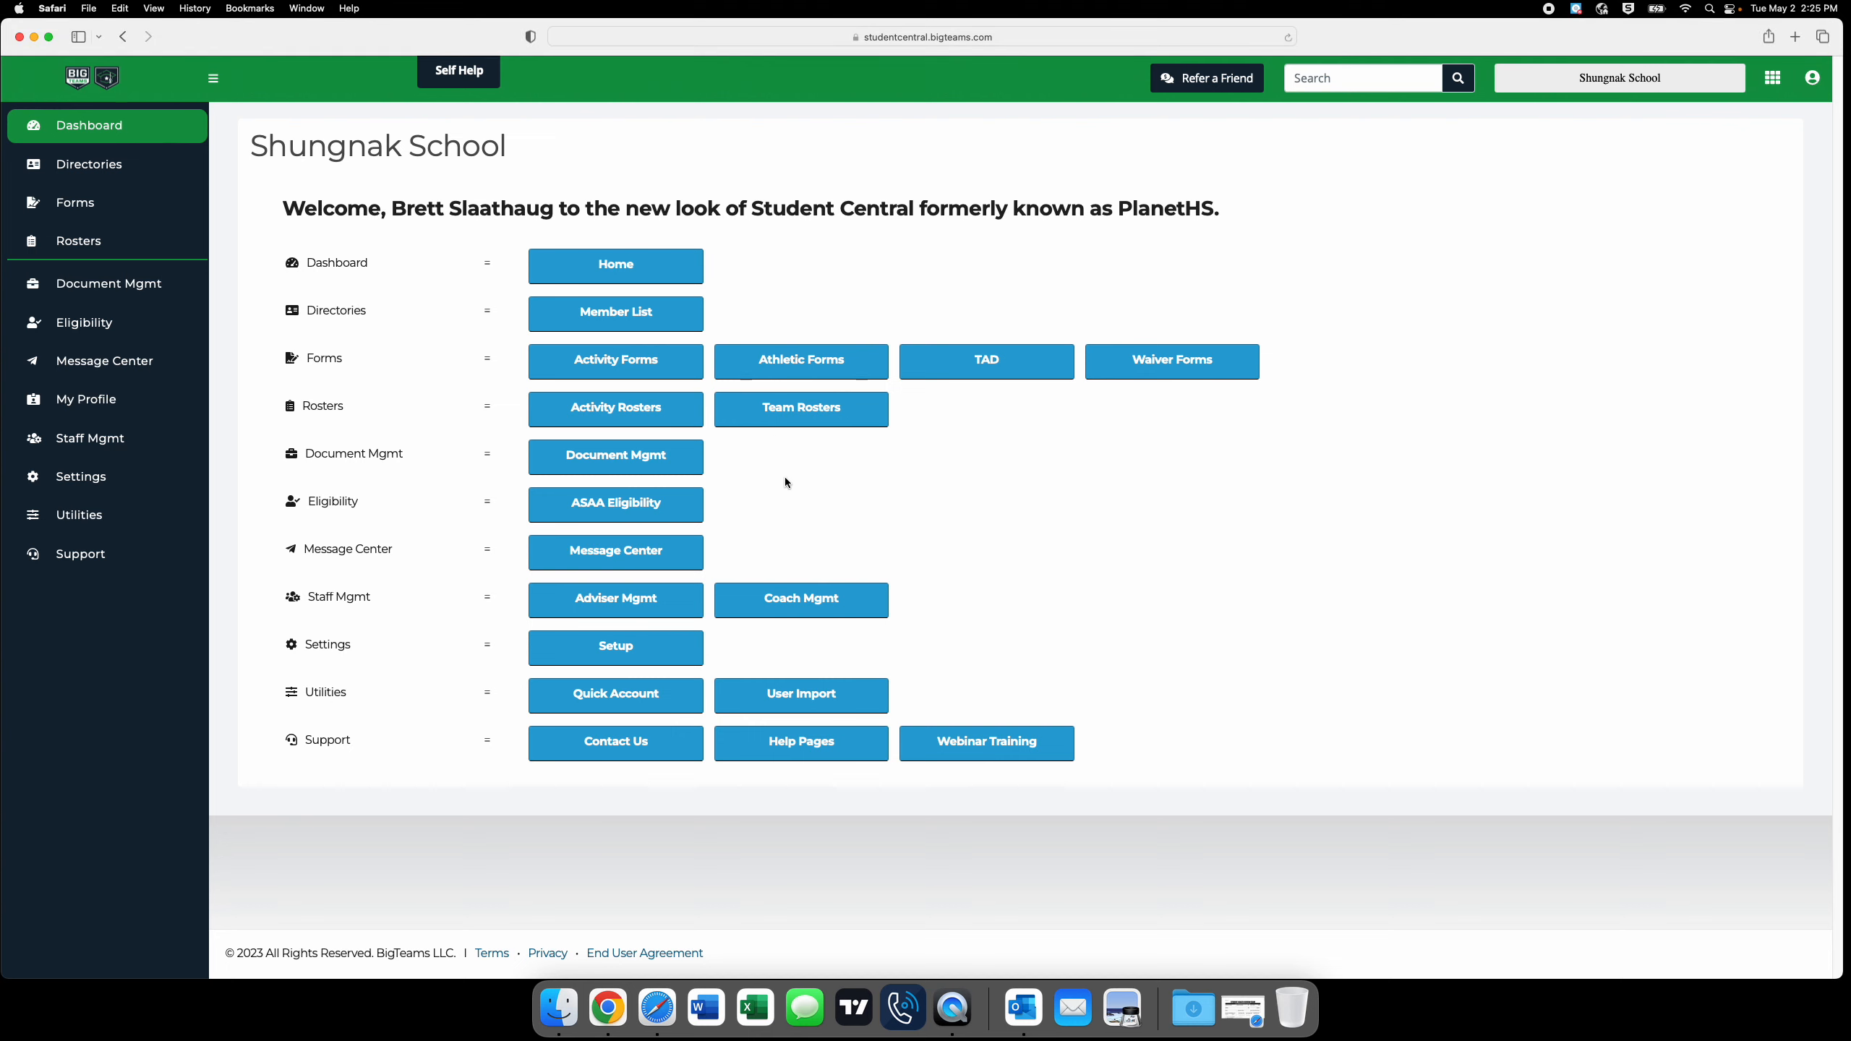
pyautogui.click(663, 510)
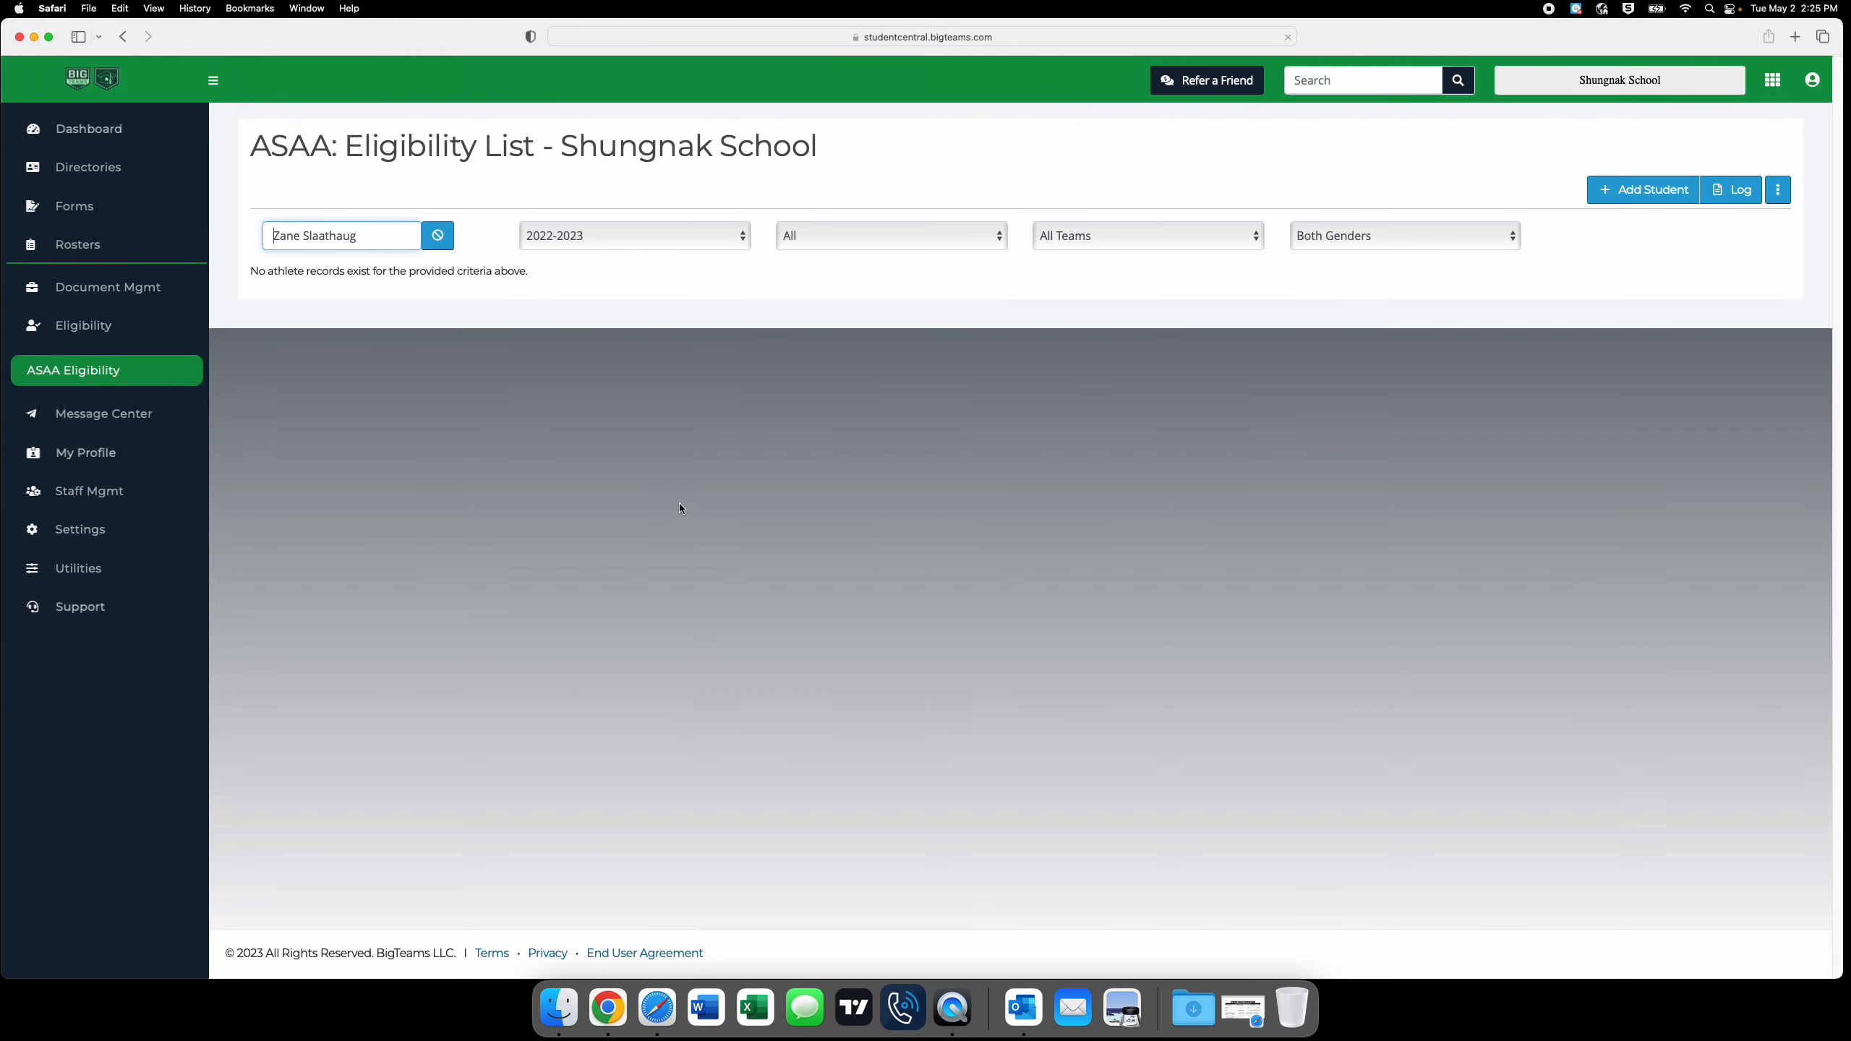
pyautogui.tripleClick(360, 248)
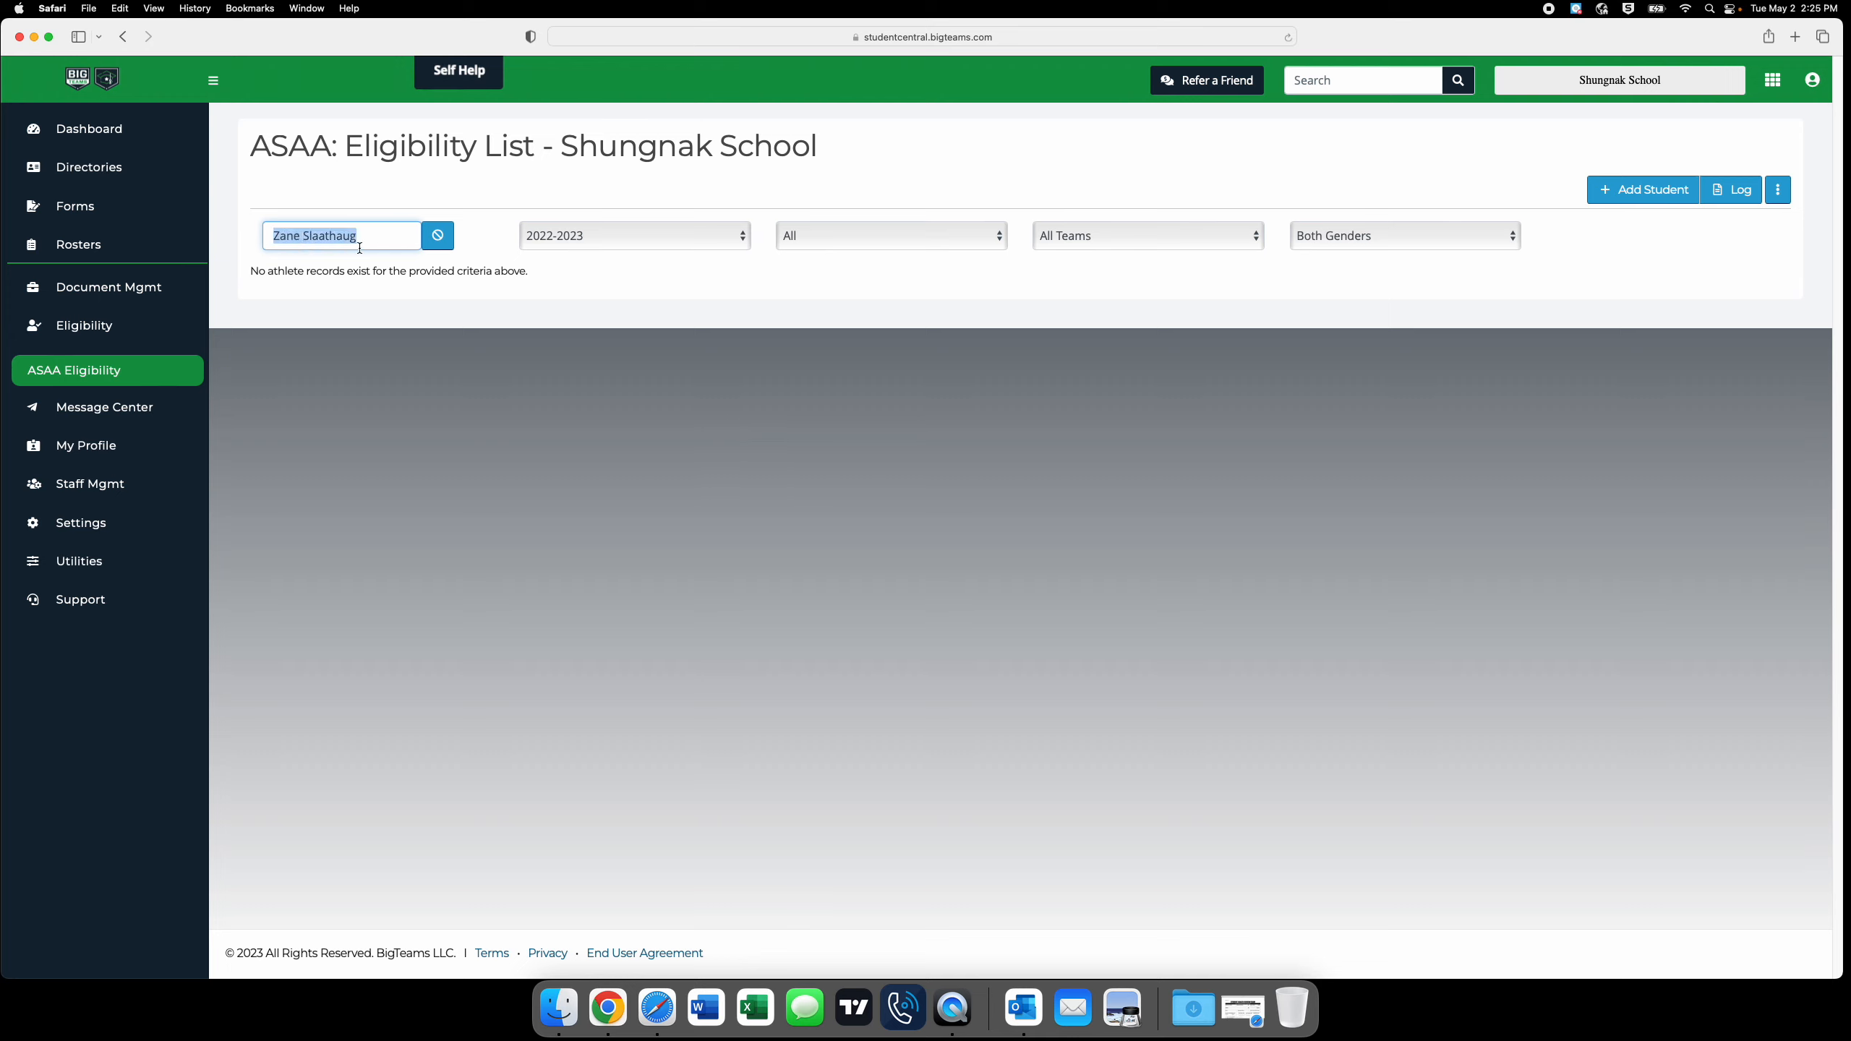
pyautogui.write('Zane')
pyautogui.click(339, 270)
# Go to the athletic forms list, expand the student's forms and open the ASAA Physical Evaluation Form.
pyautogui.click(87, 136)
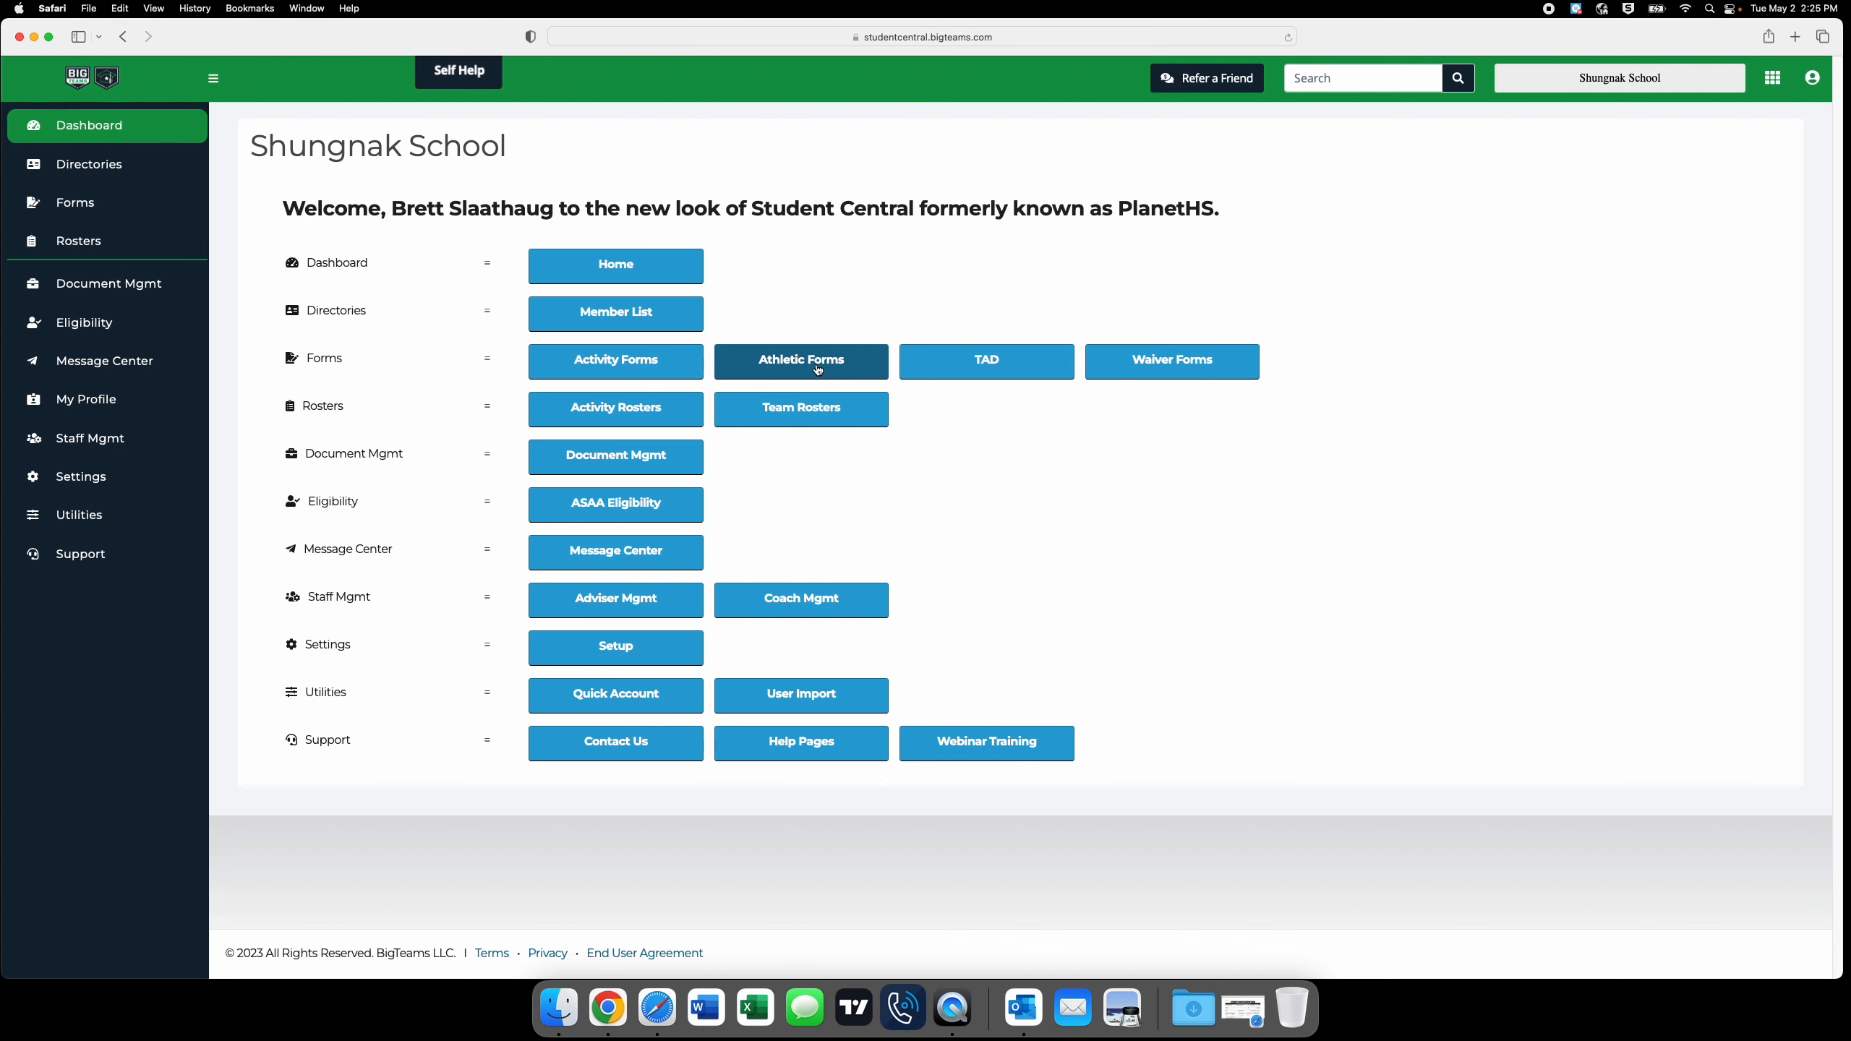
pyautogui.click(804, 369)
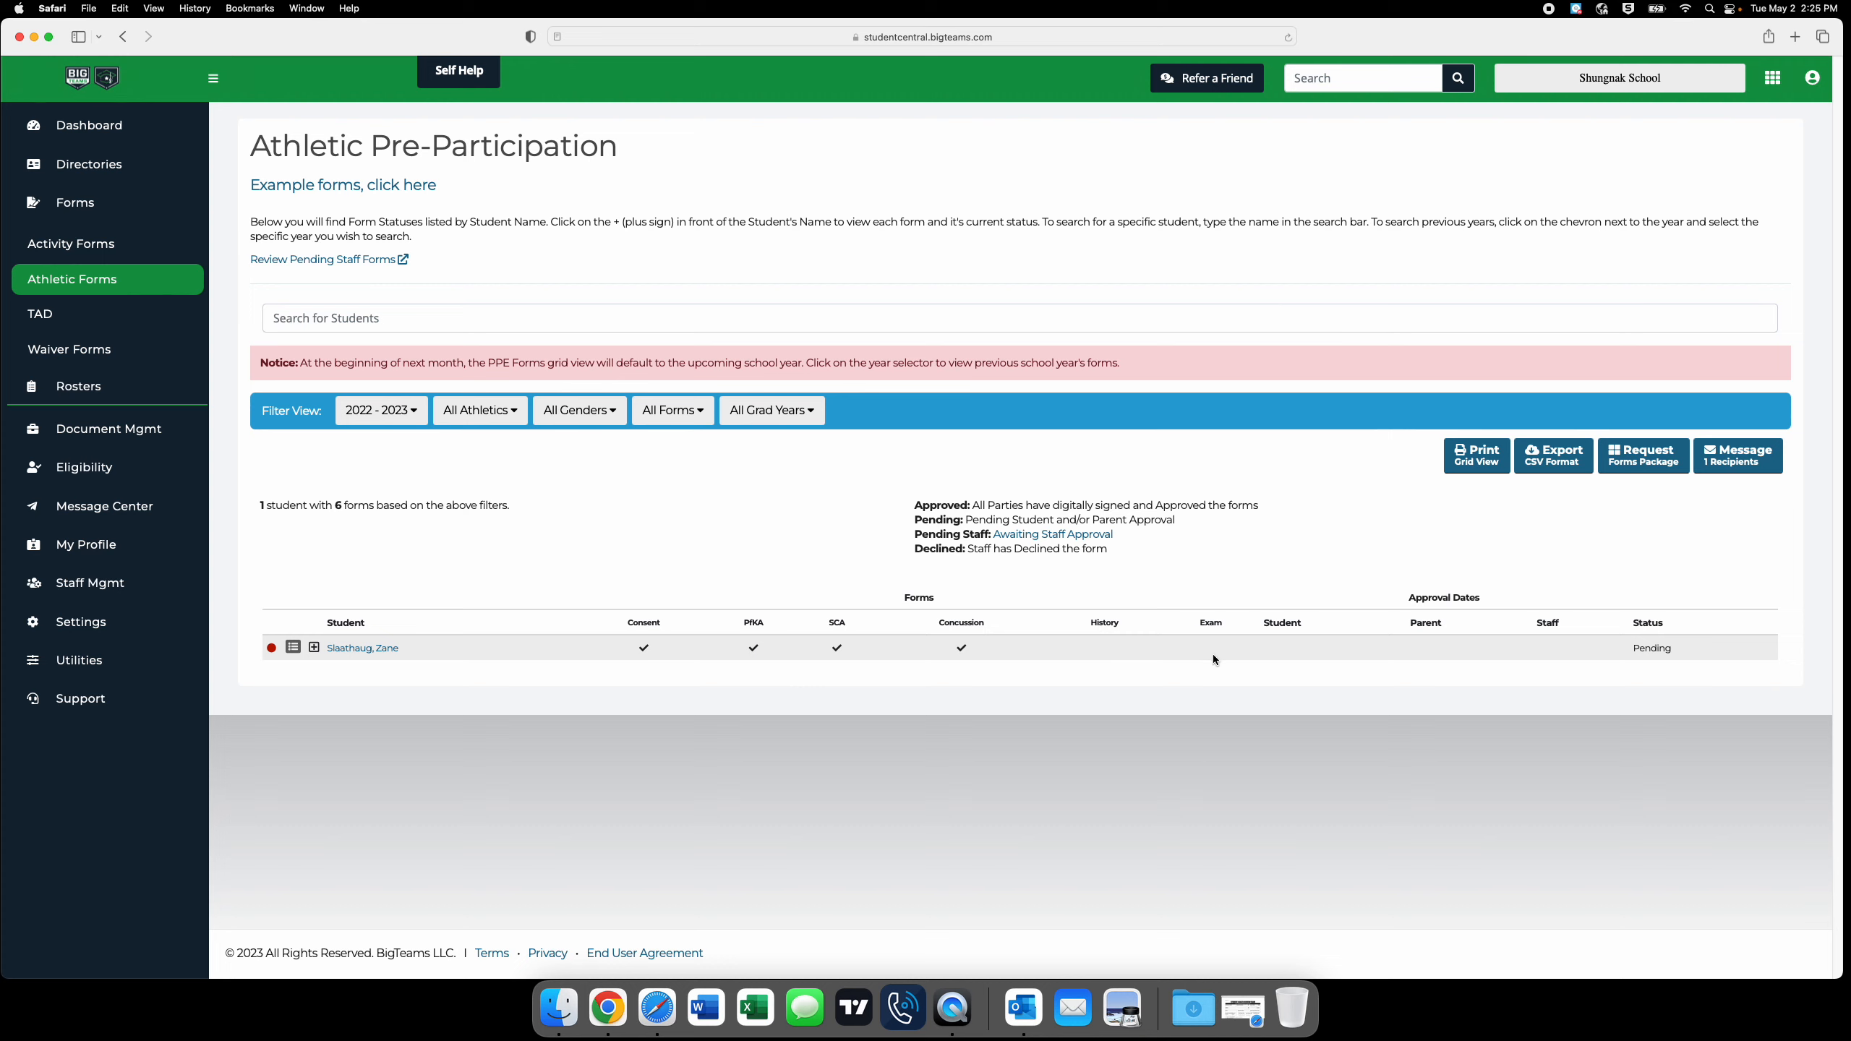
pyautogui.click(313, 648)
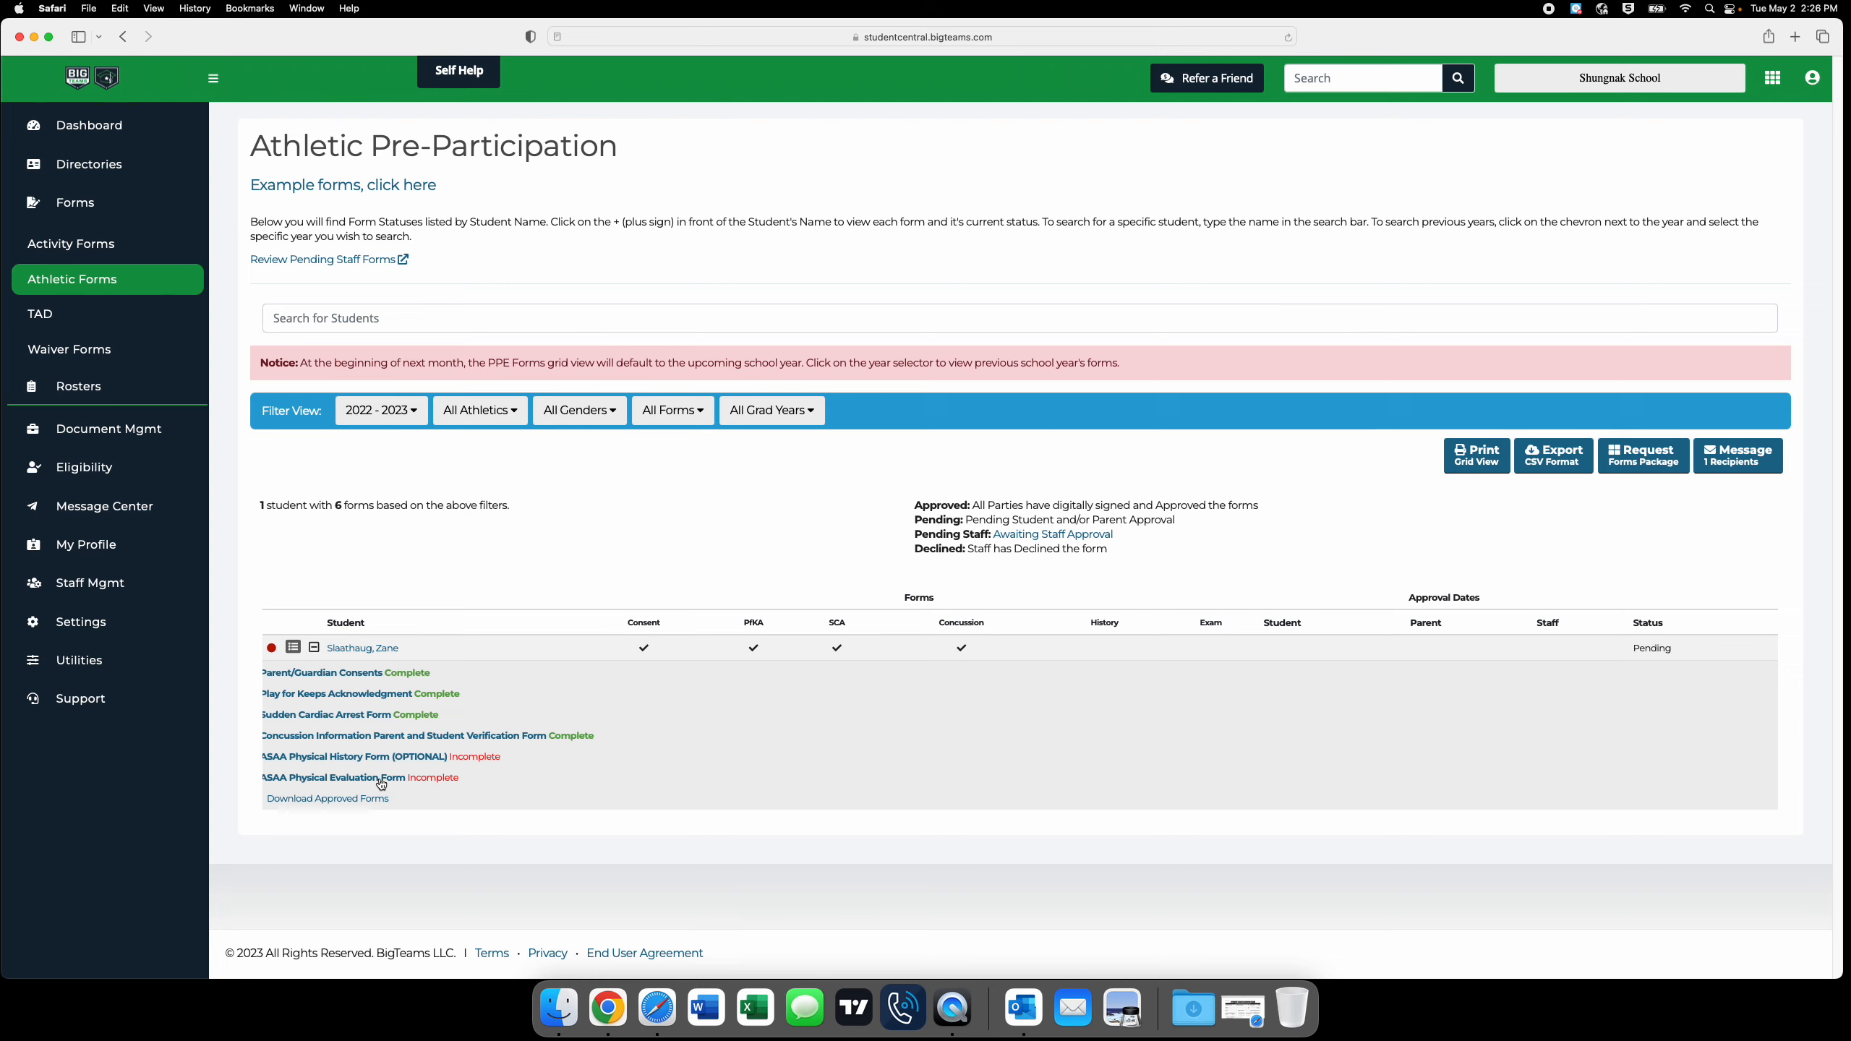
pyautogui.click(380, 779)
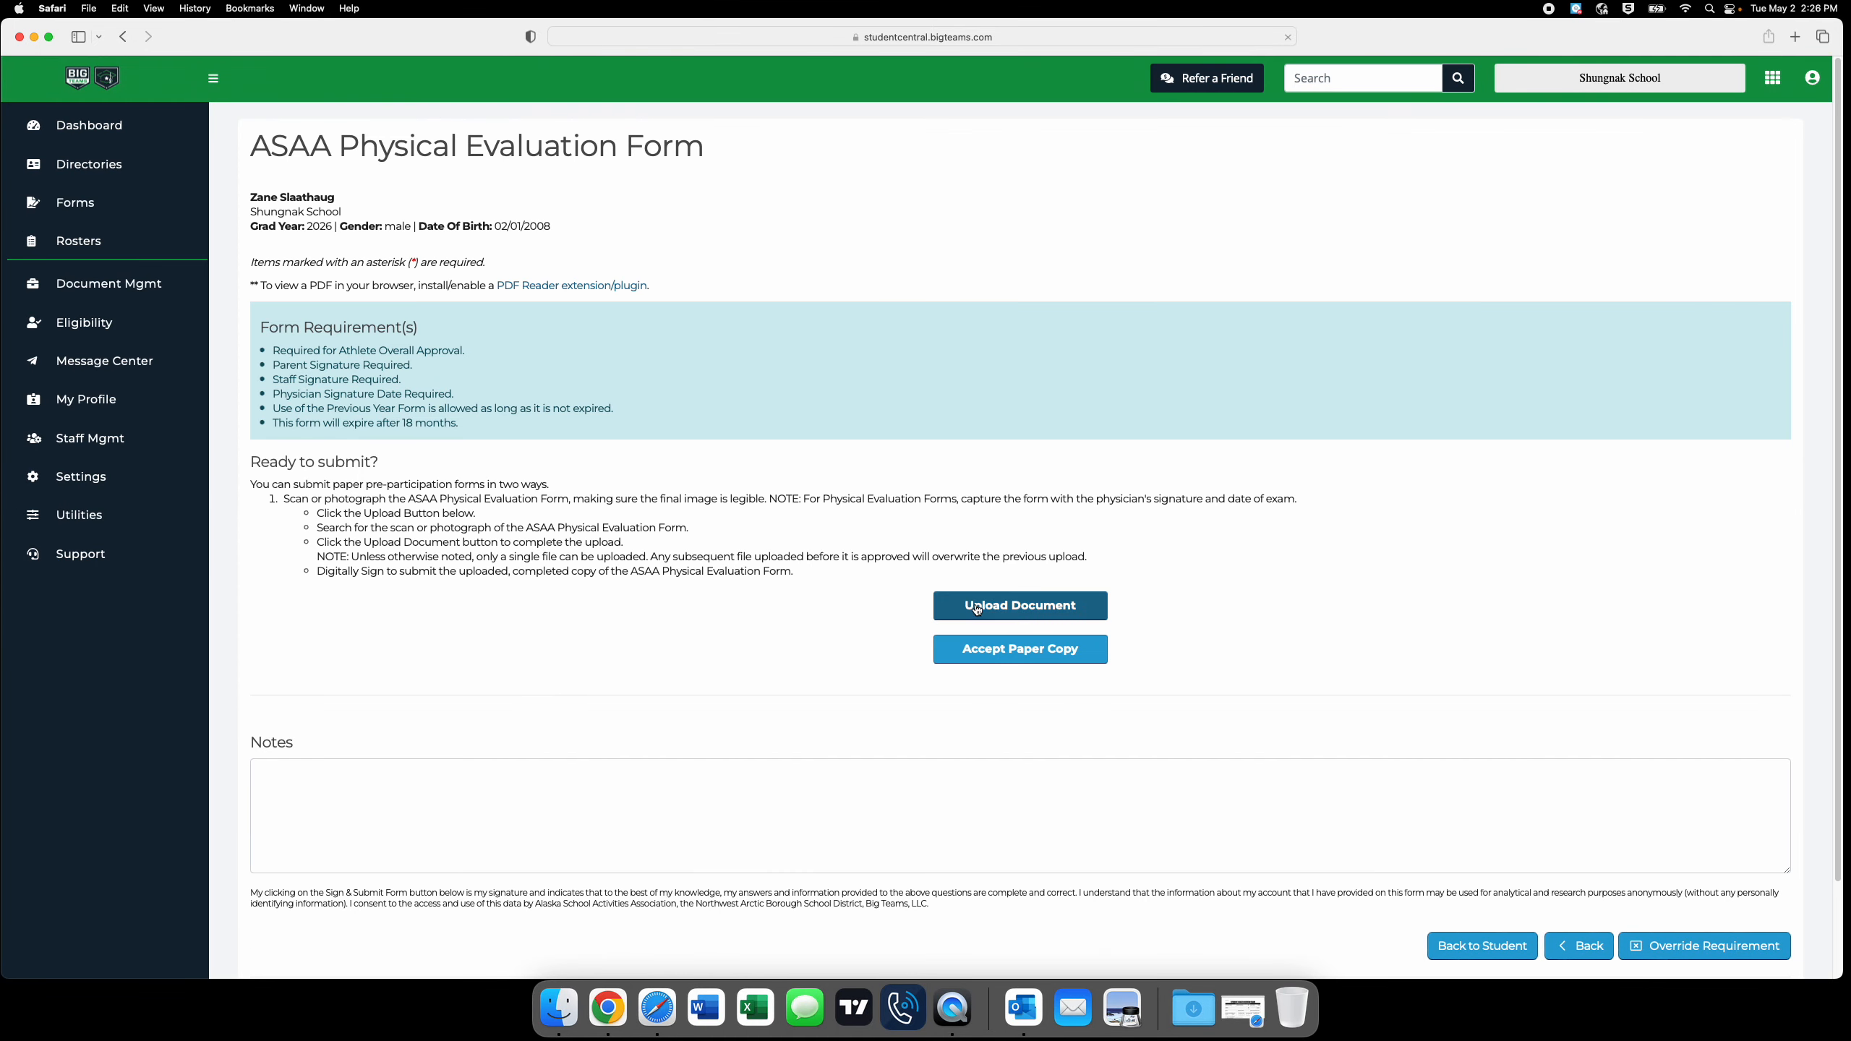
# Choose Student-Health-Review-Exam.pdf from the Desktop as the upload document for the physical evaluation form.
pyautogui.click(978, 610)
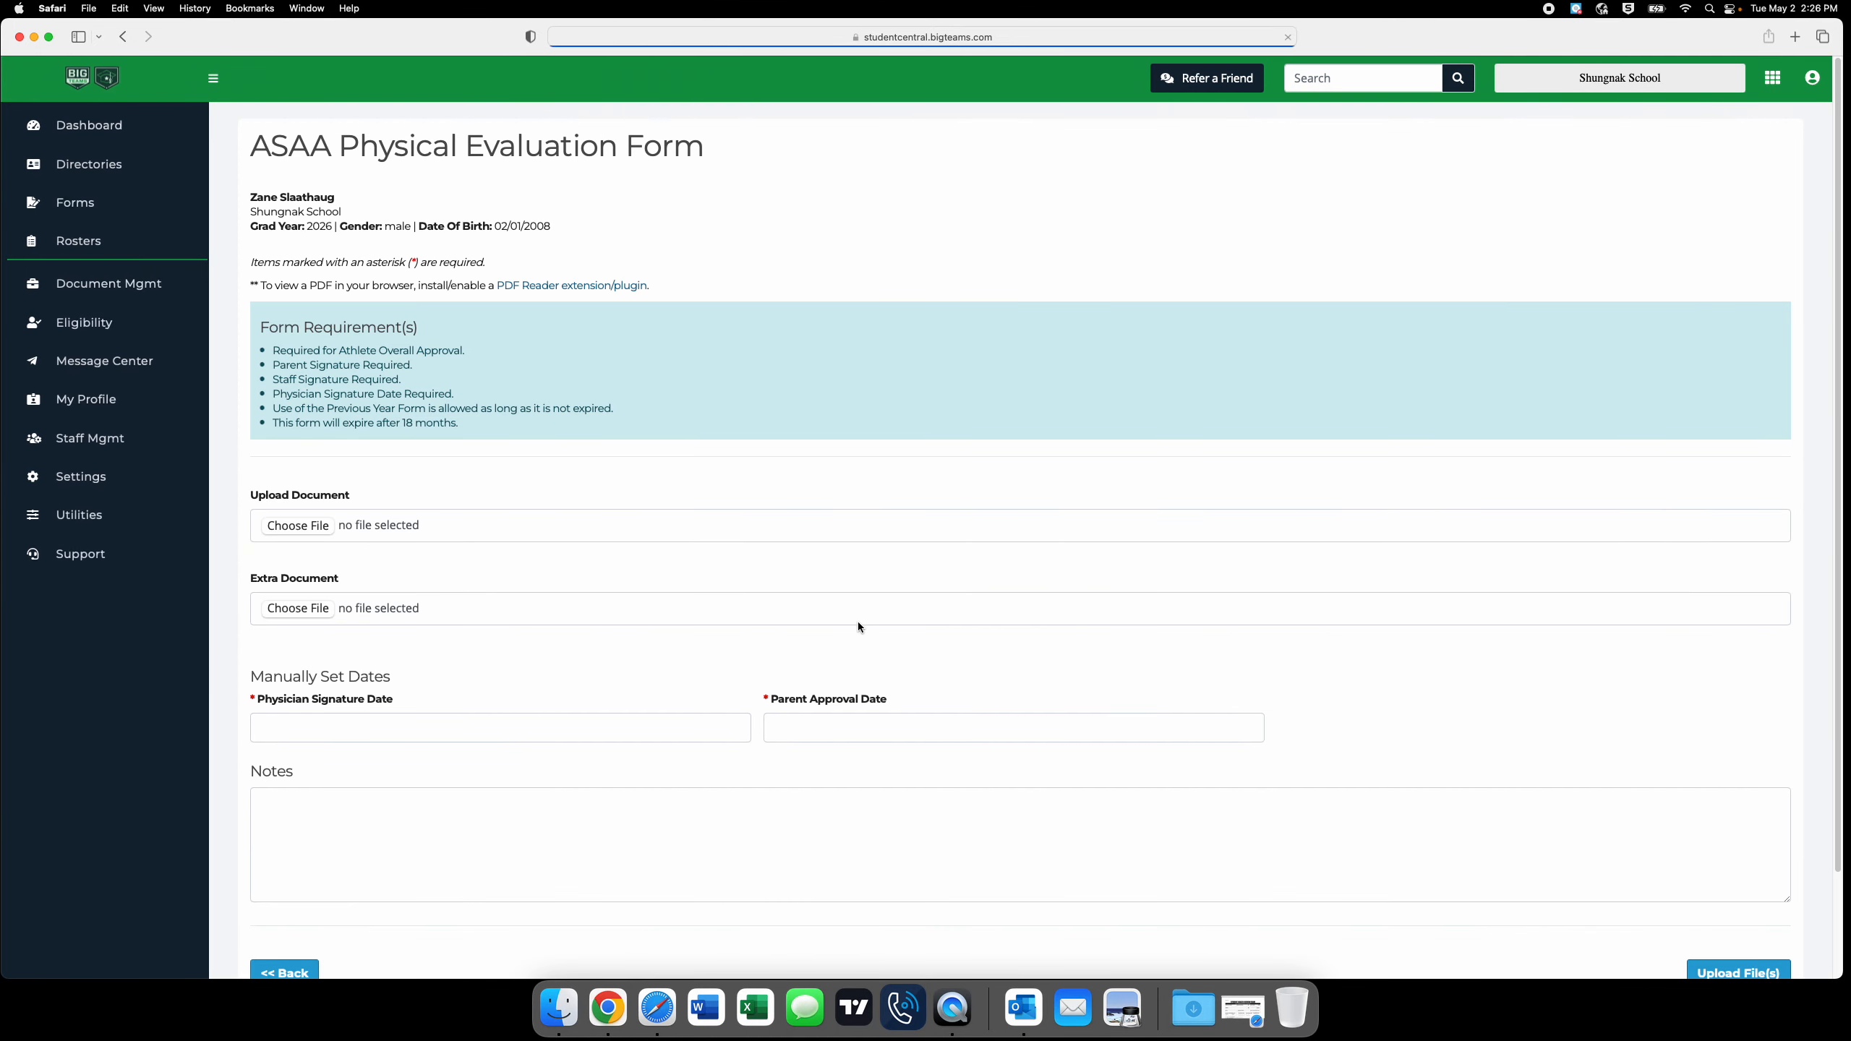
pyautogui.click(300, 528)
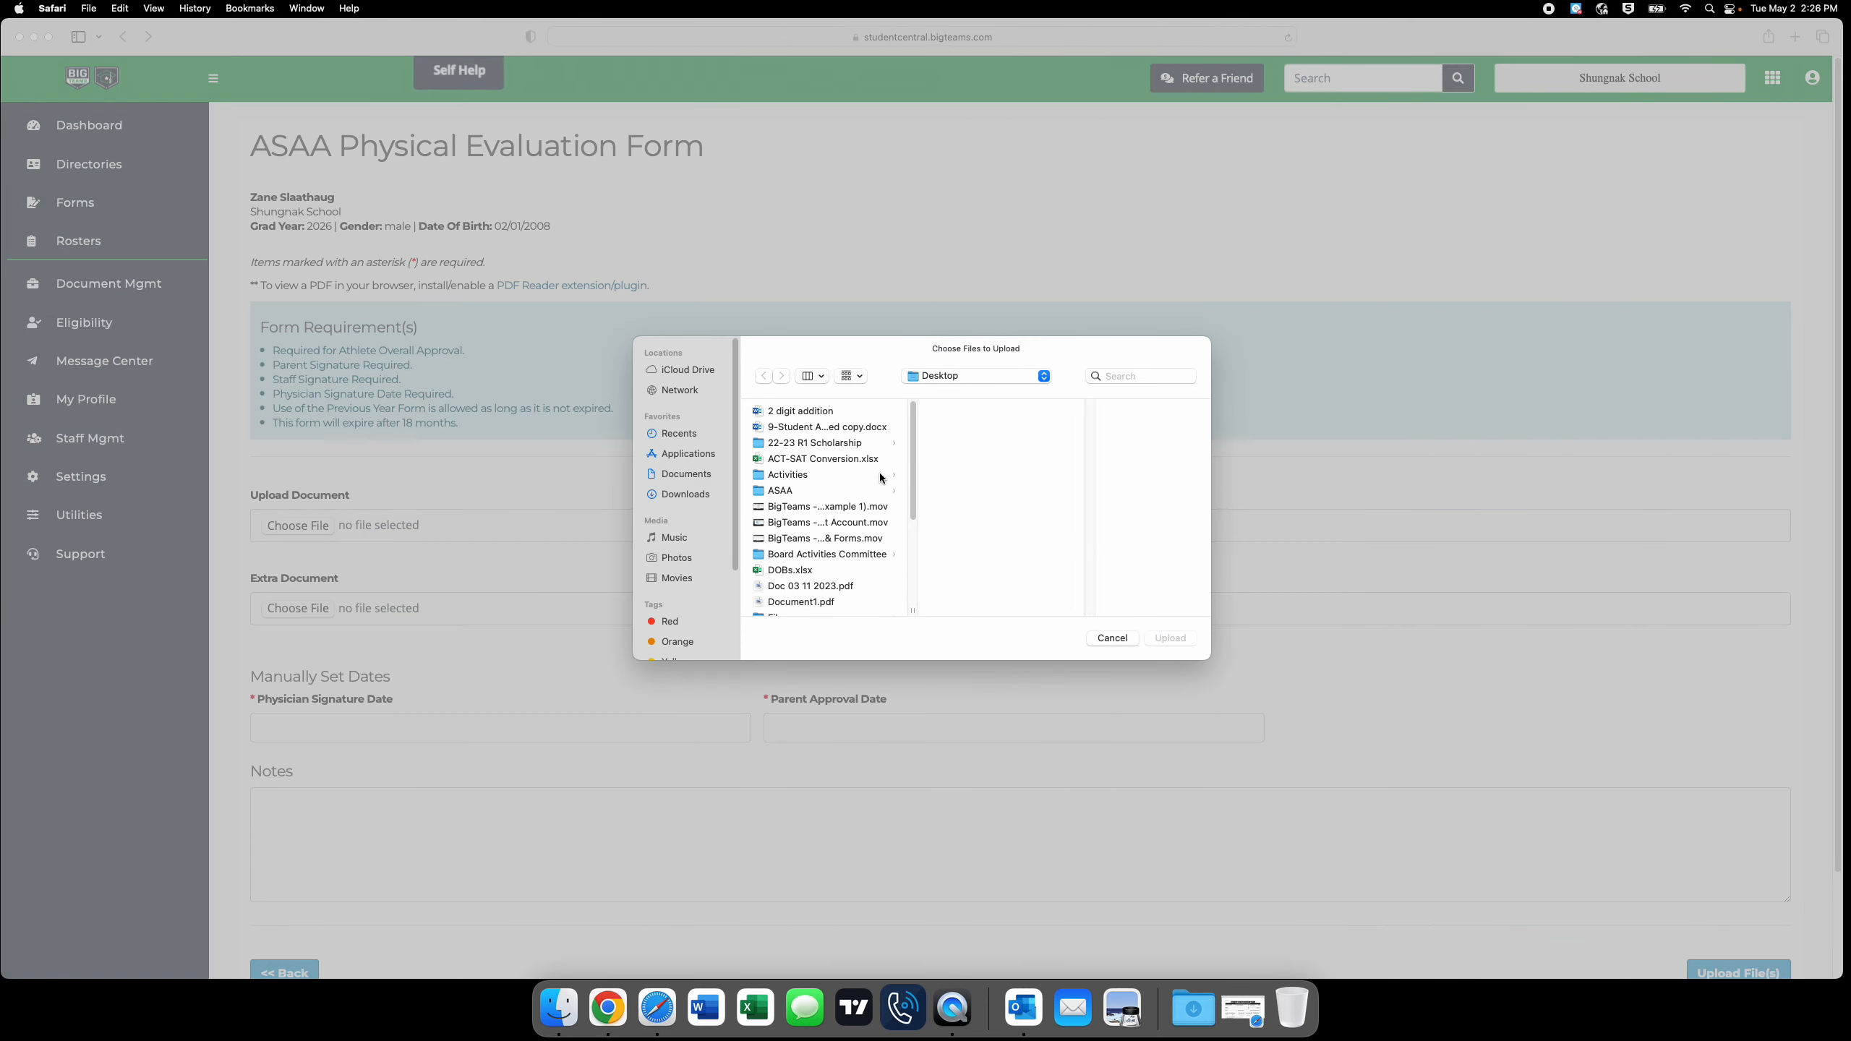
pyautogui.scroll(-1, 872, 543)
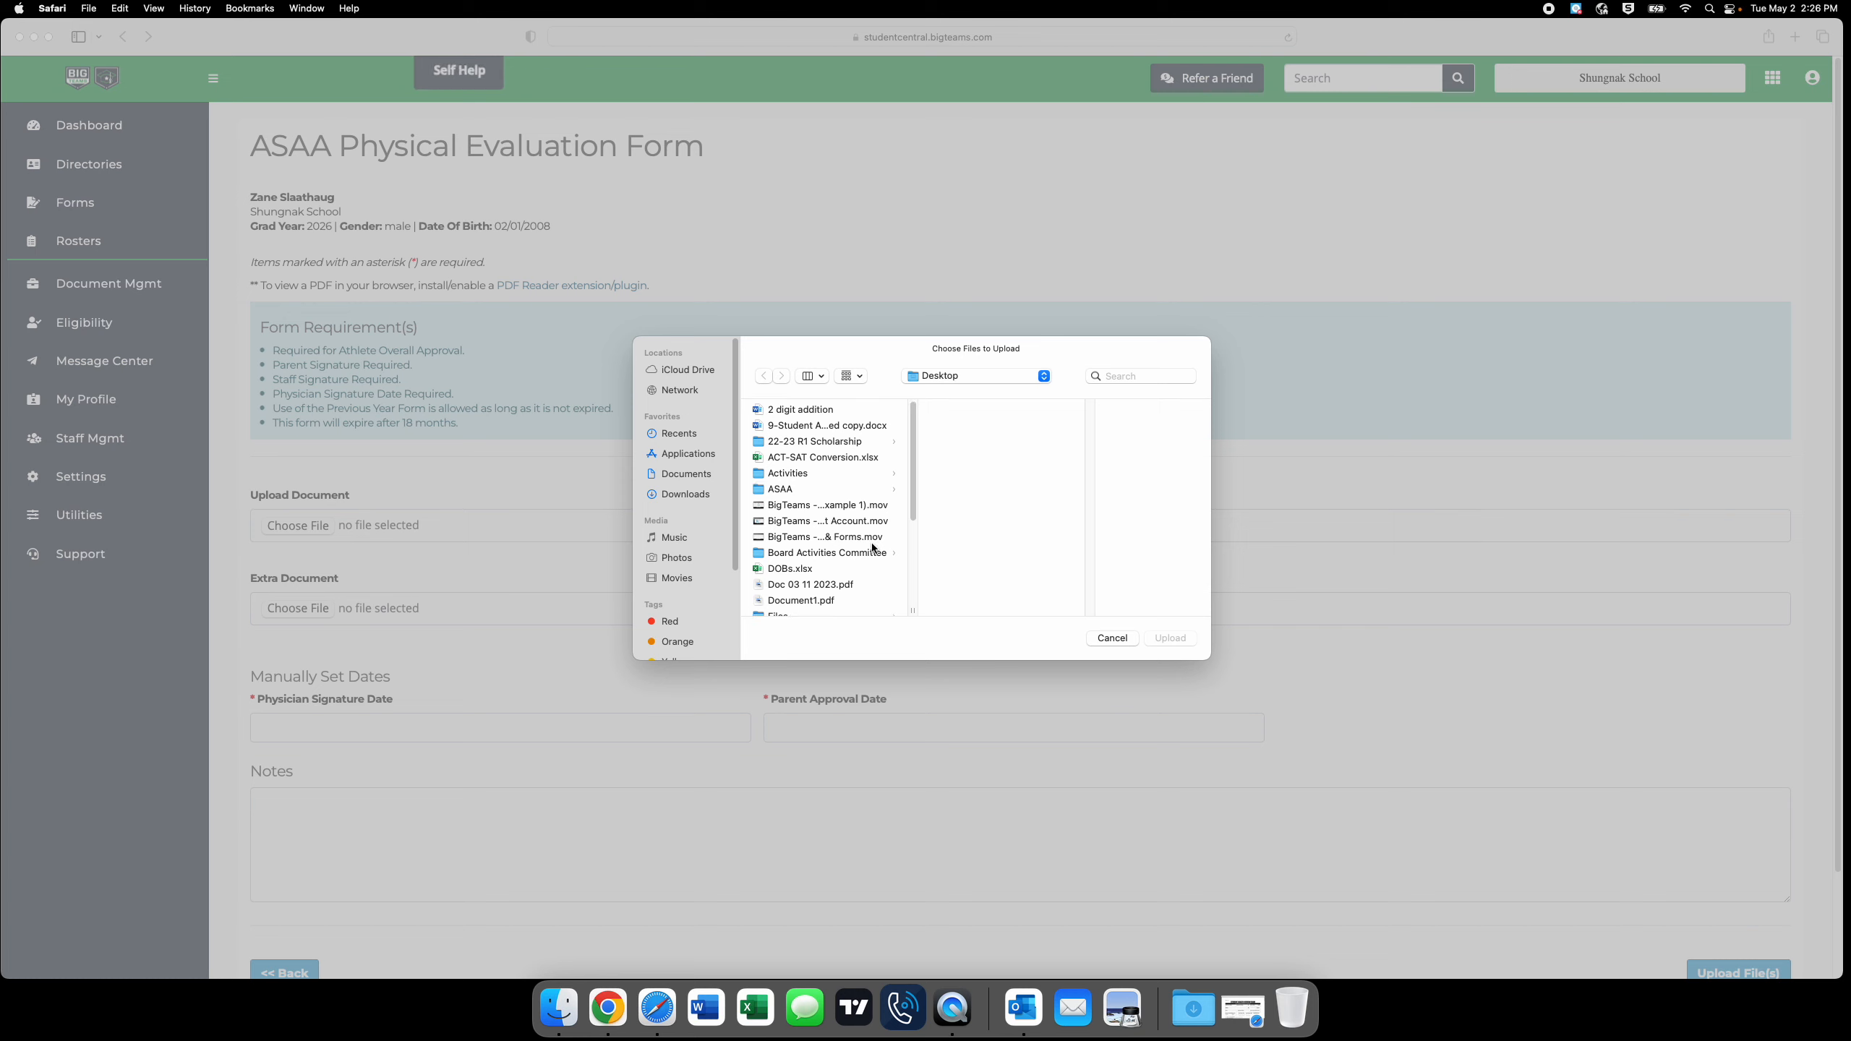
pyautogui.scroll(-10, 872, 548)
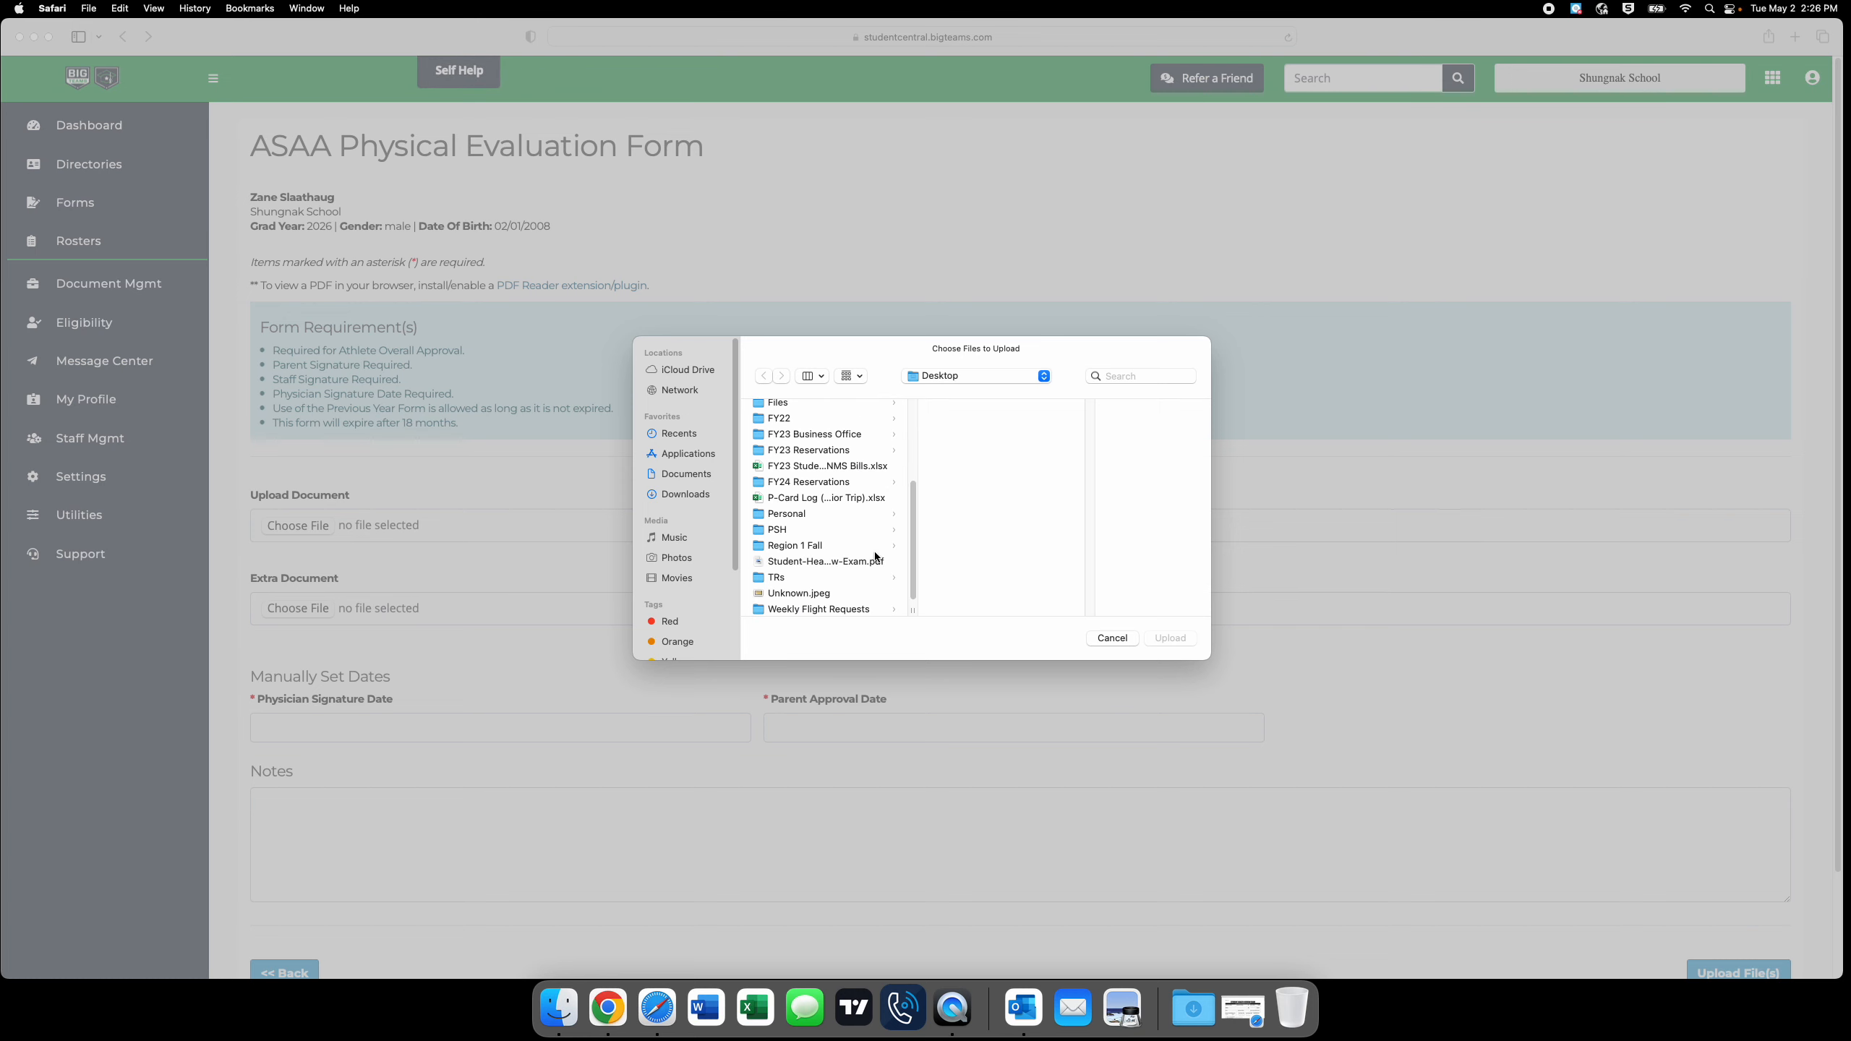
pyautogui.click(835, 552)
pyautogui.click(1180, 640)
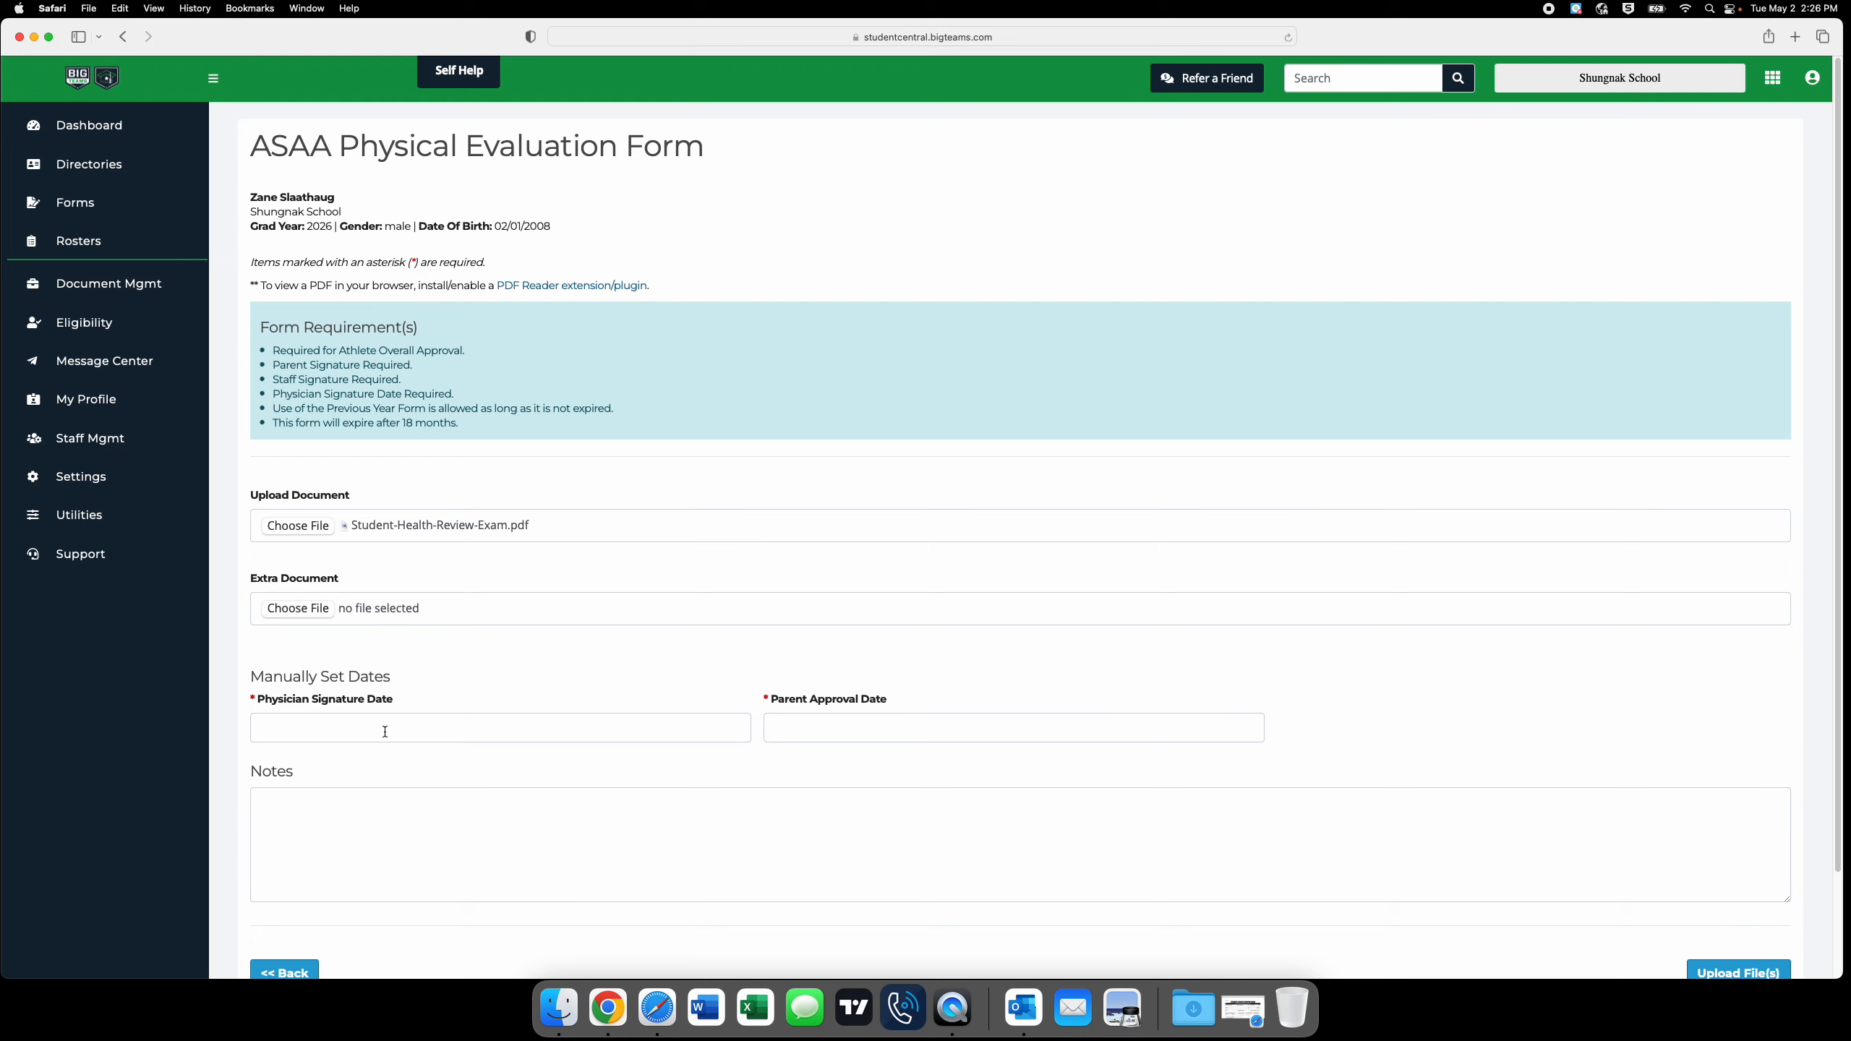
# Set the physician signature date to 05/02/2023 and the parent approval date to 05/01/2023, and upload the form.
pyautogui.click(355, 731)
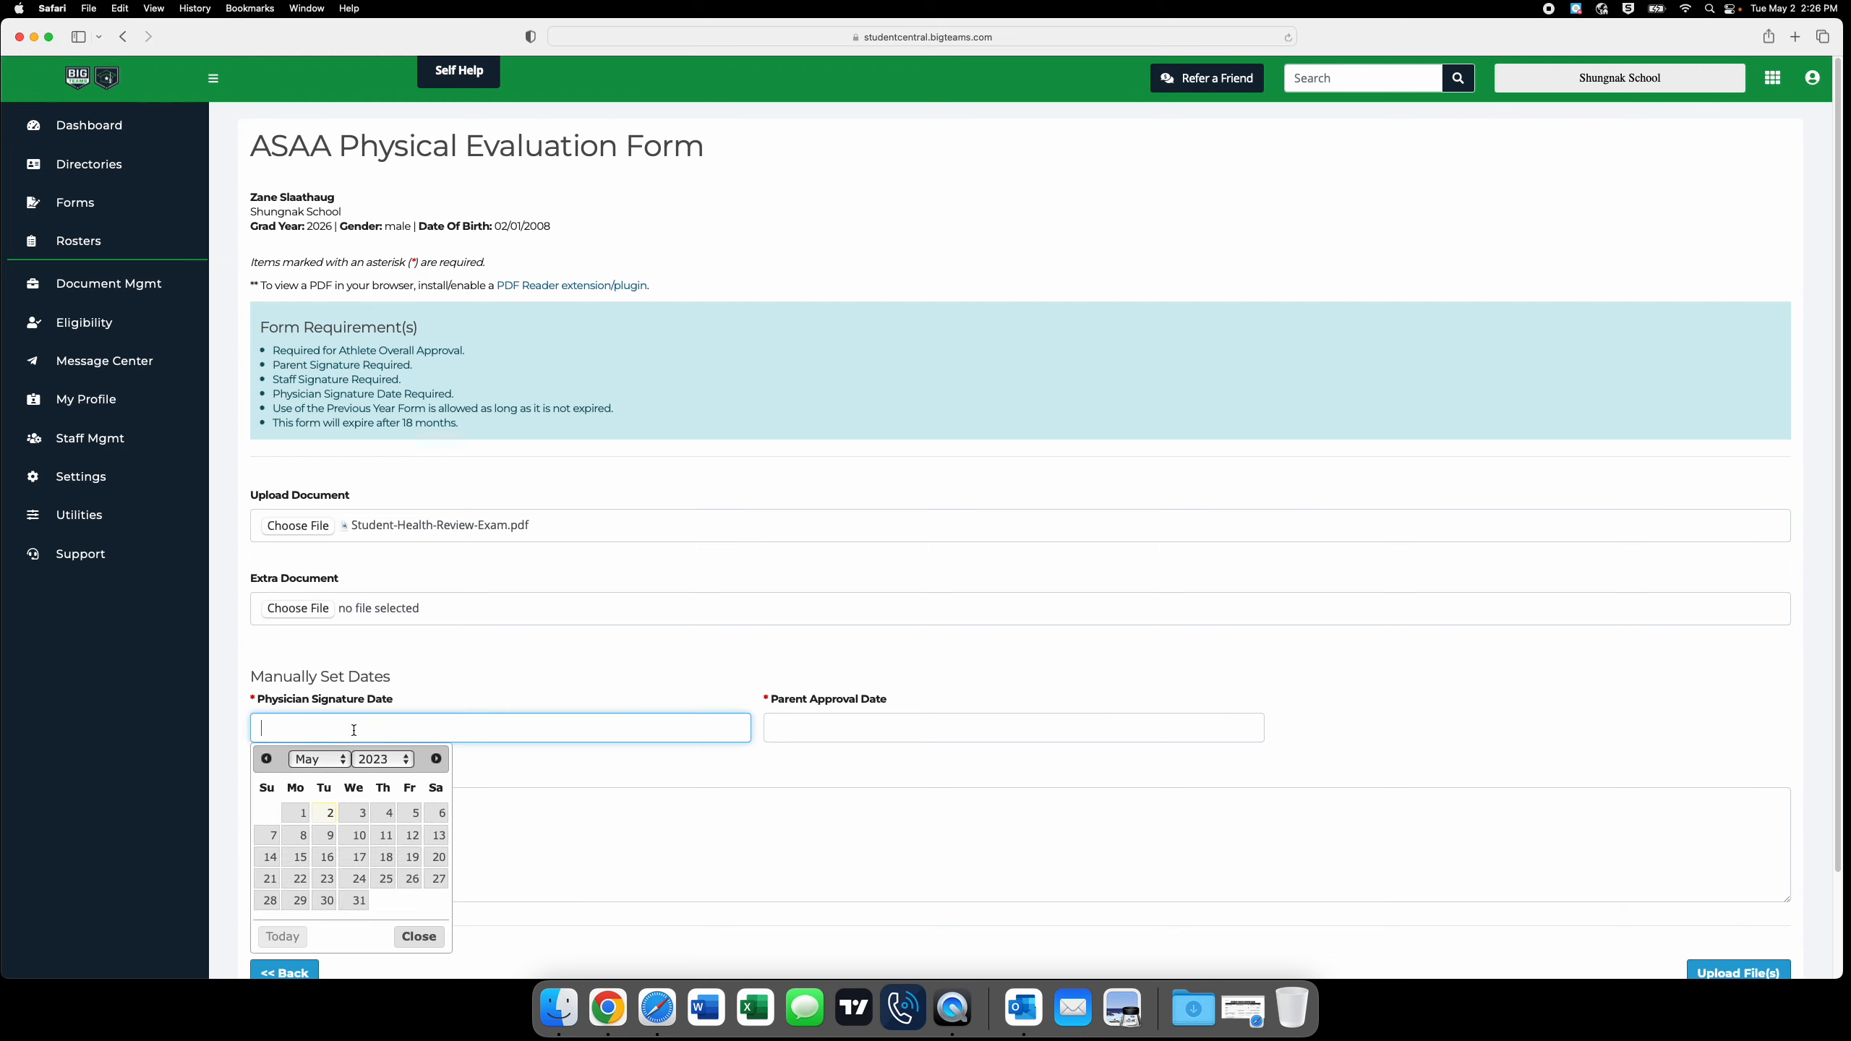
pyautogui.click(332, 814)
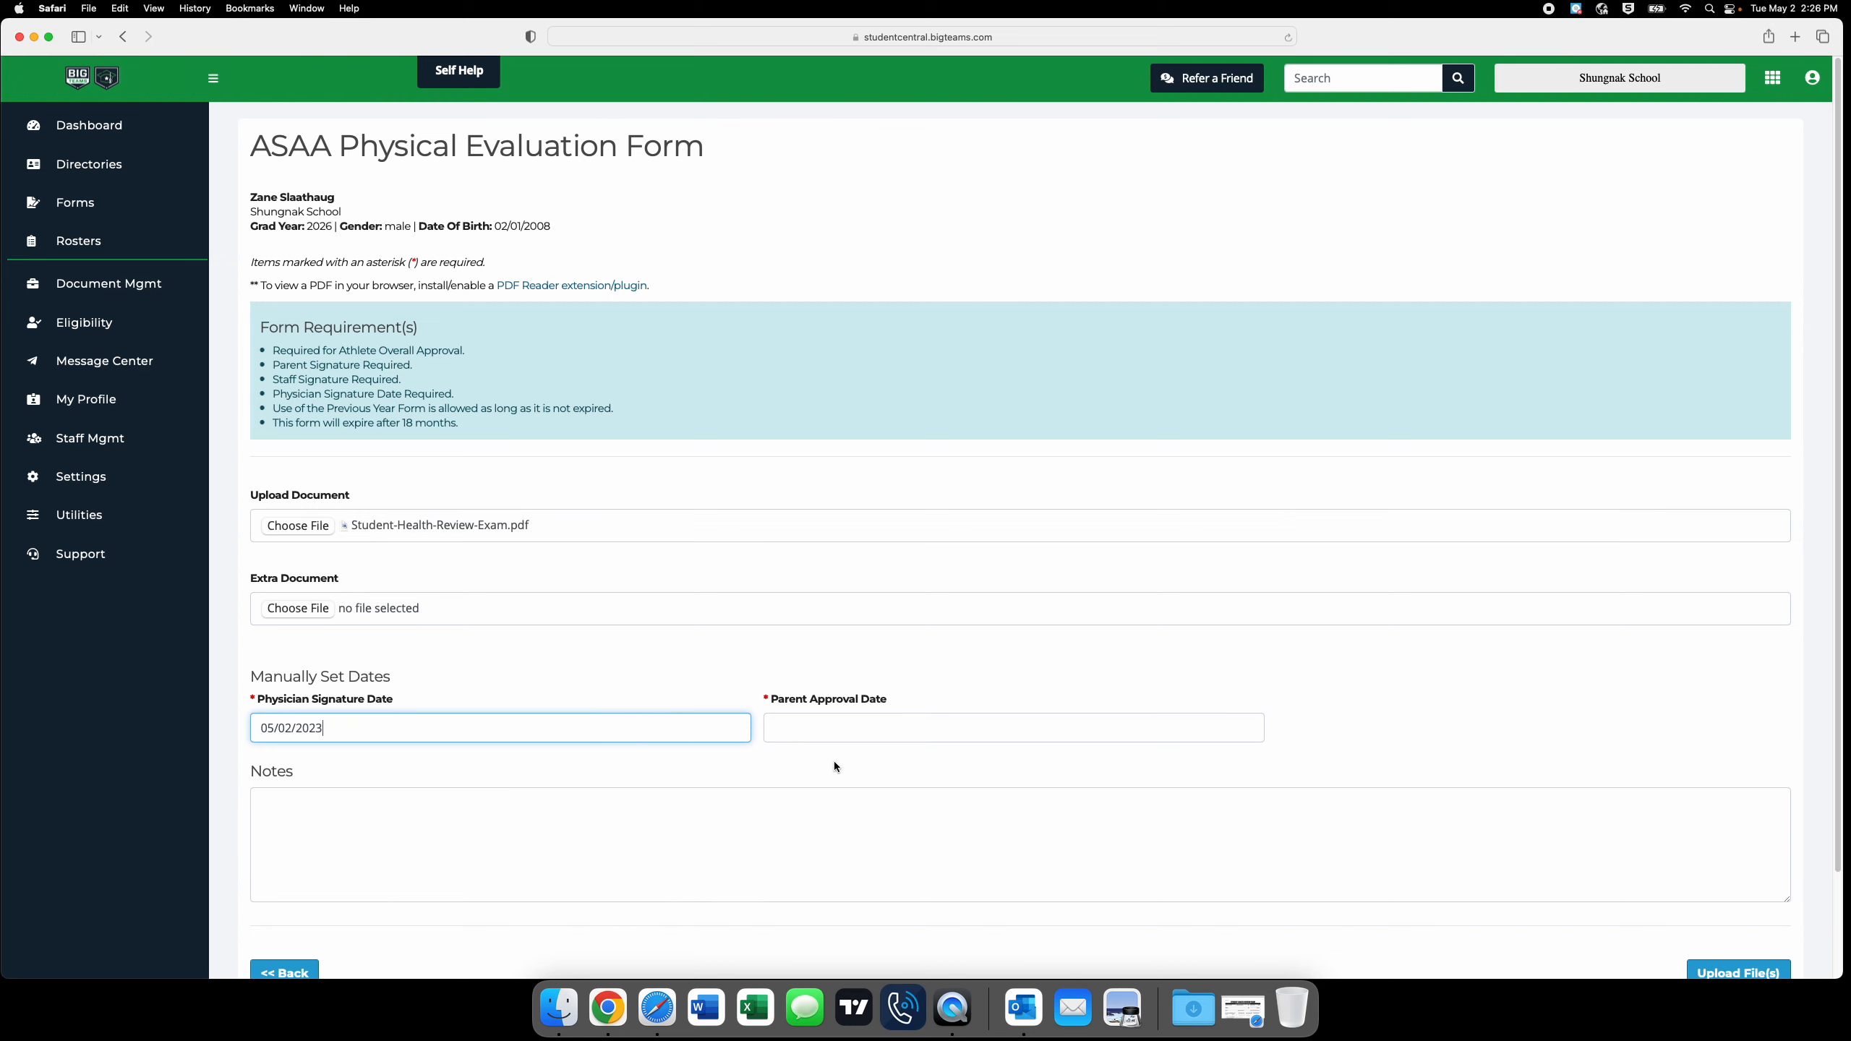
pyautogui.click(827, 734)
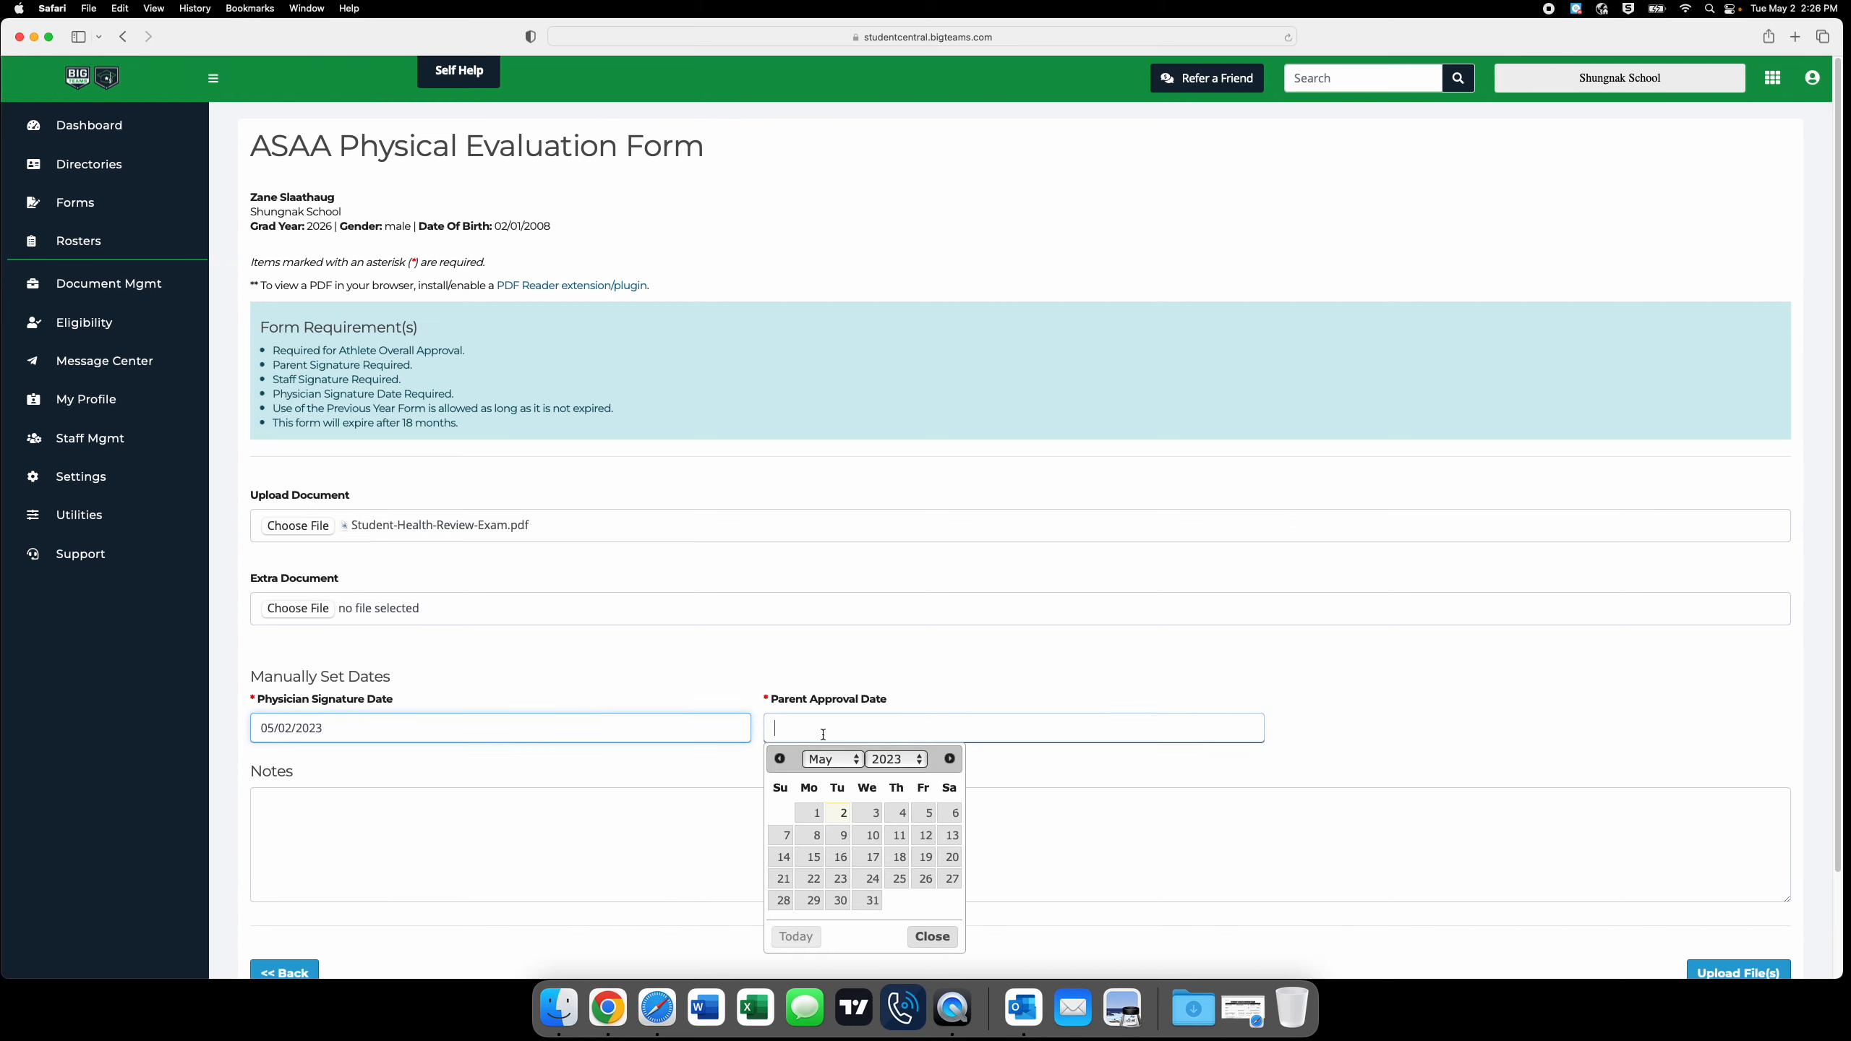
pyautogui.click(817, 814)
pyautogui.scroll(-3, 720, 773)
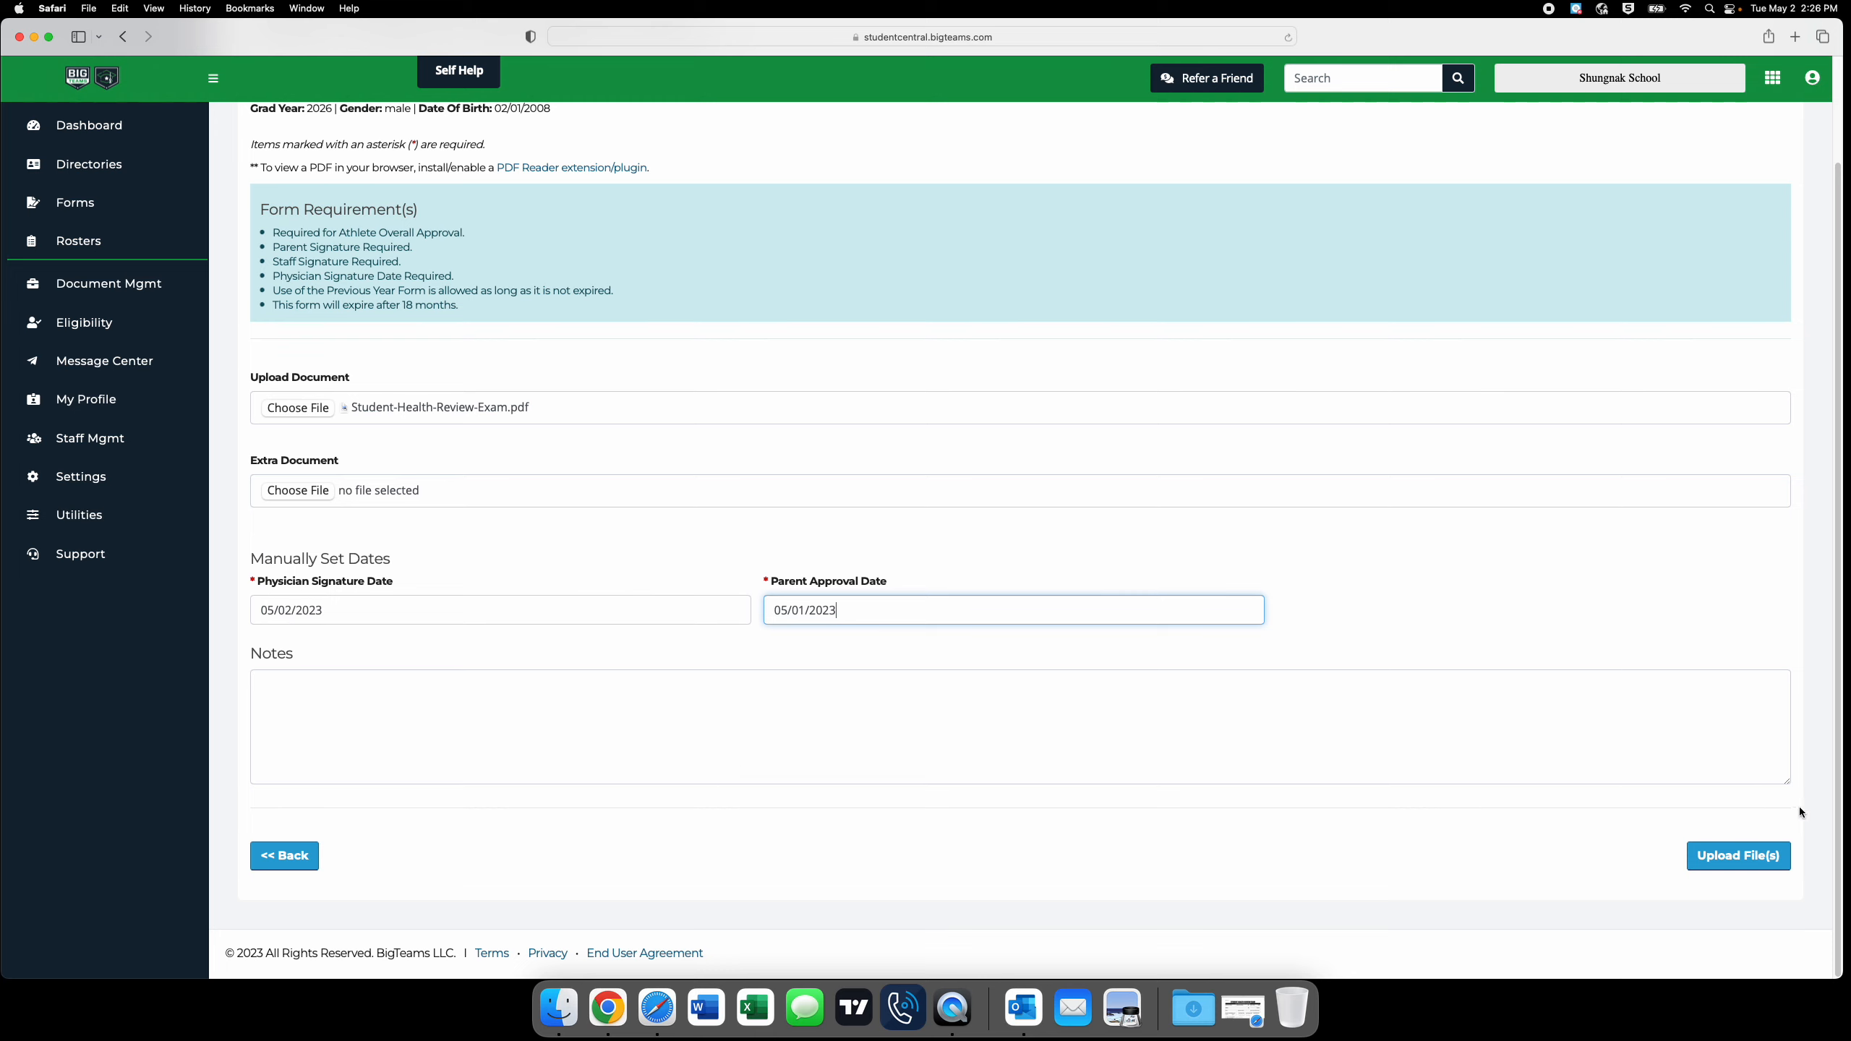
pyautogui.click(1750, 863)
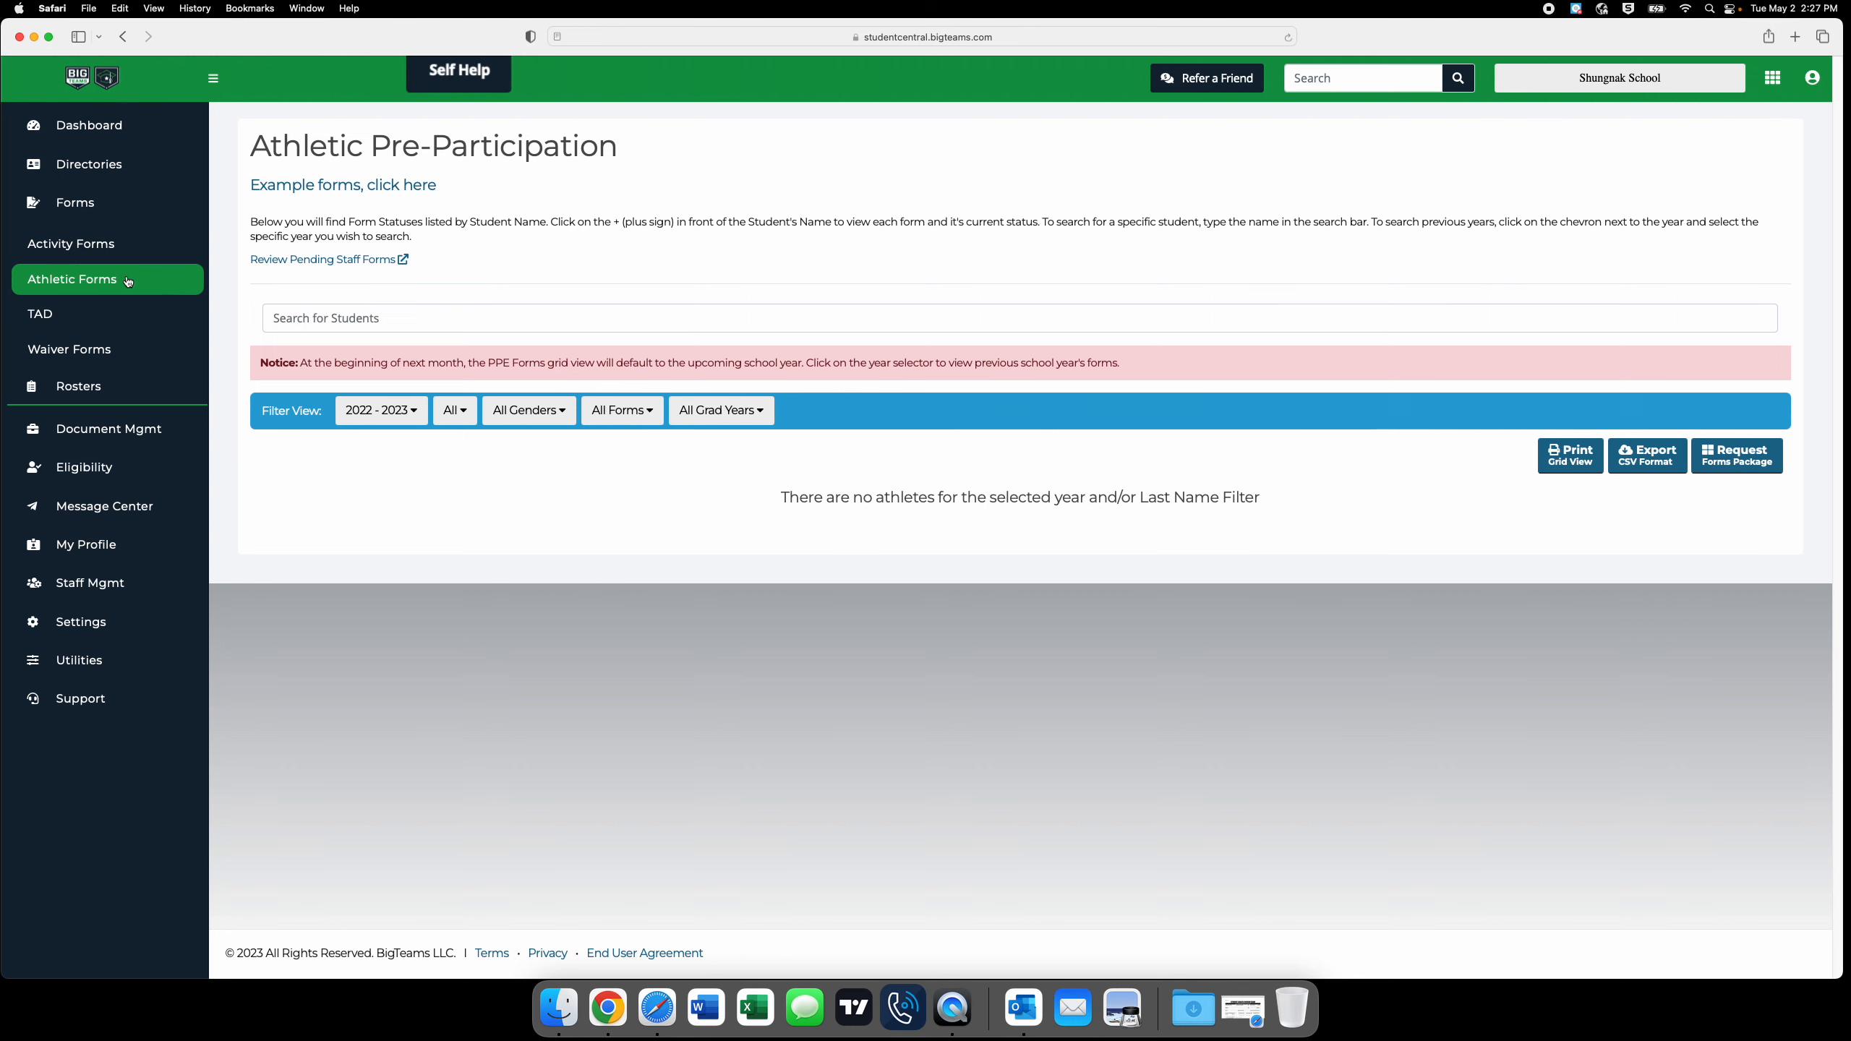
# Open the student's record from the athletic forms list and review the sports of interest and each required form's approval dates and status.
pyautogui.click(92, 284)
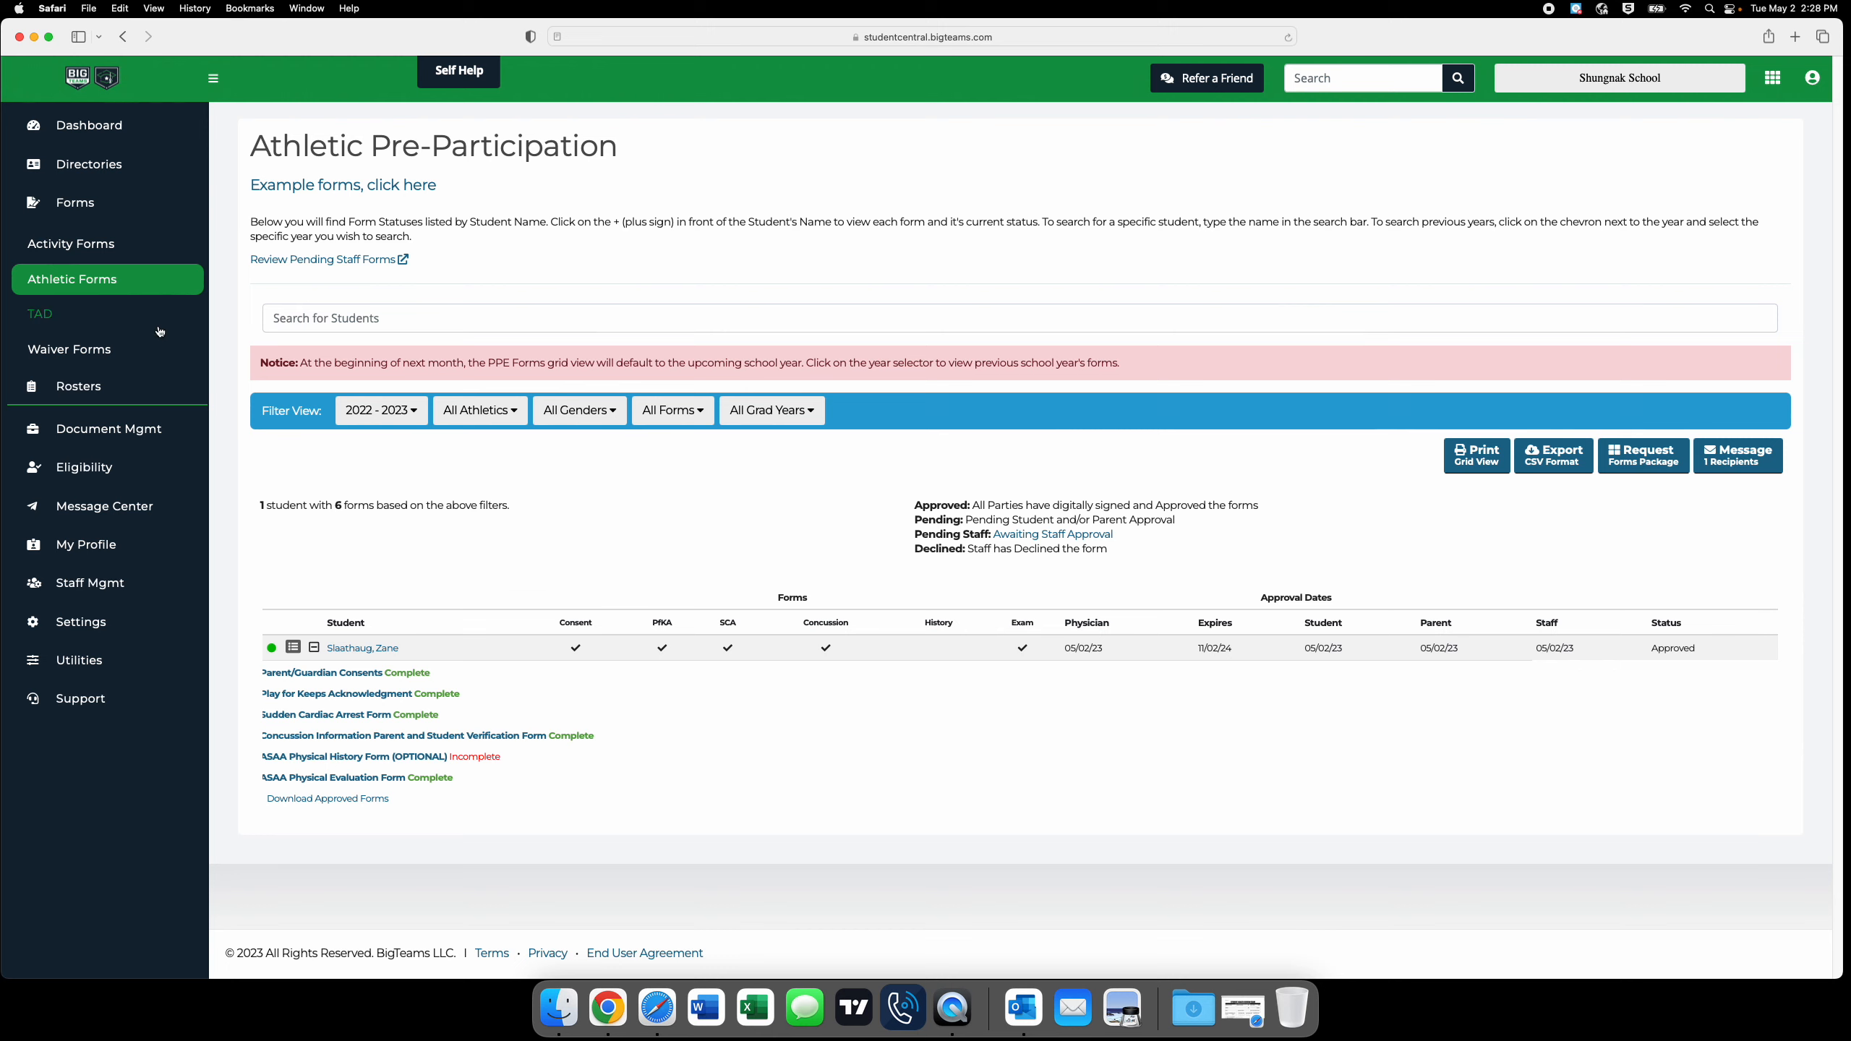
pyautogui.click(355, 649)
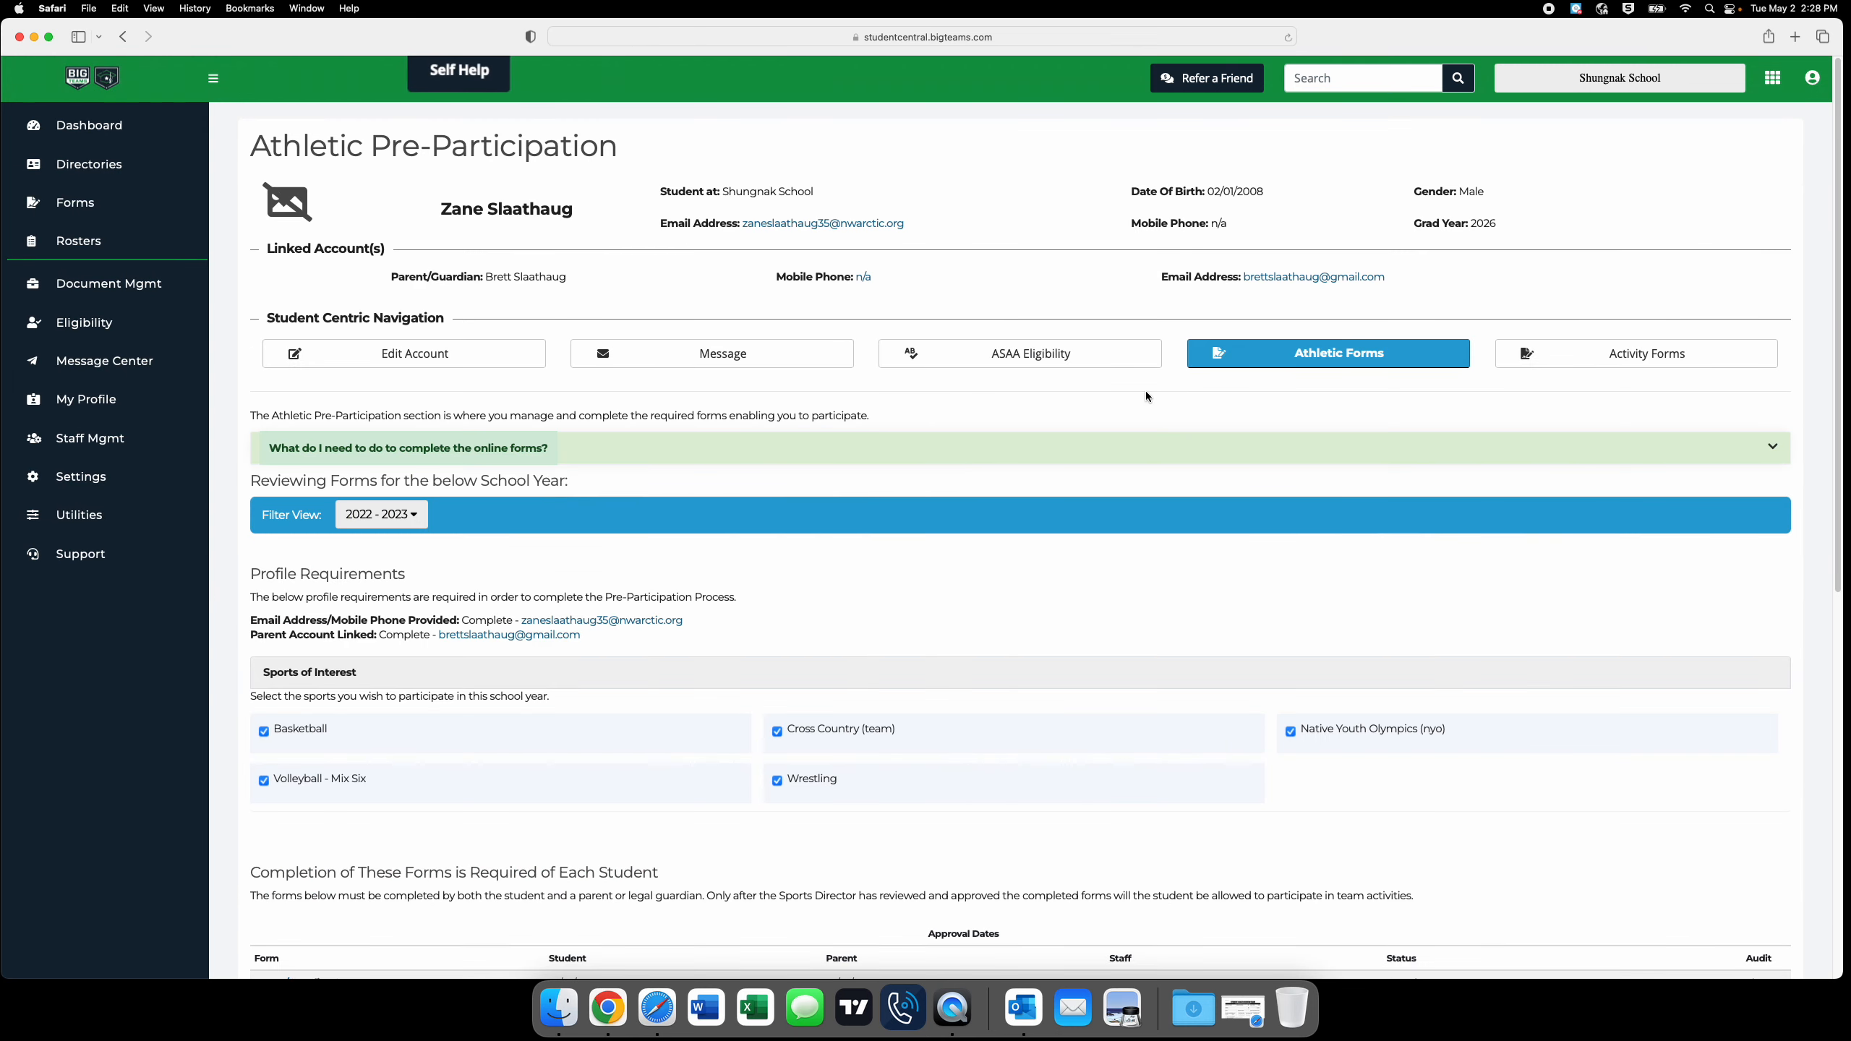
pyautogui.scroll(-1, 1251, 403)
pyautogui.scroll(-10, 1249, 400)
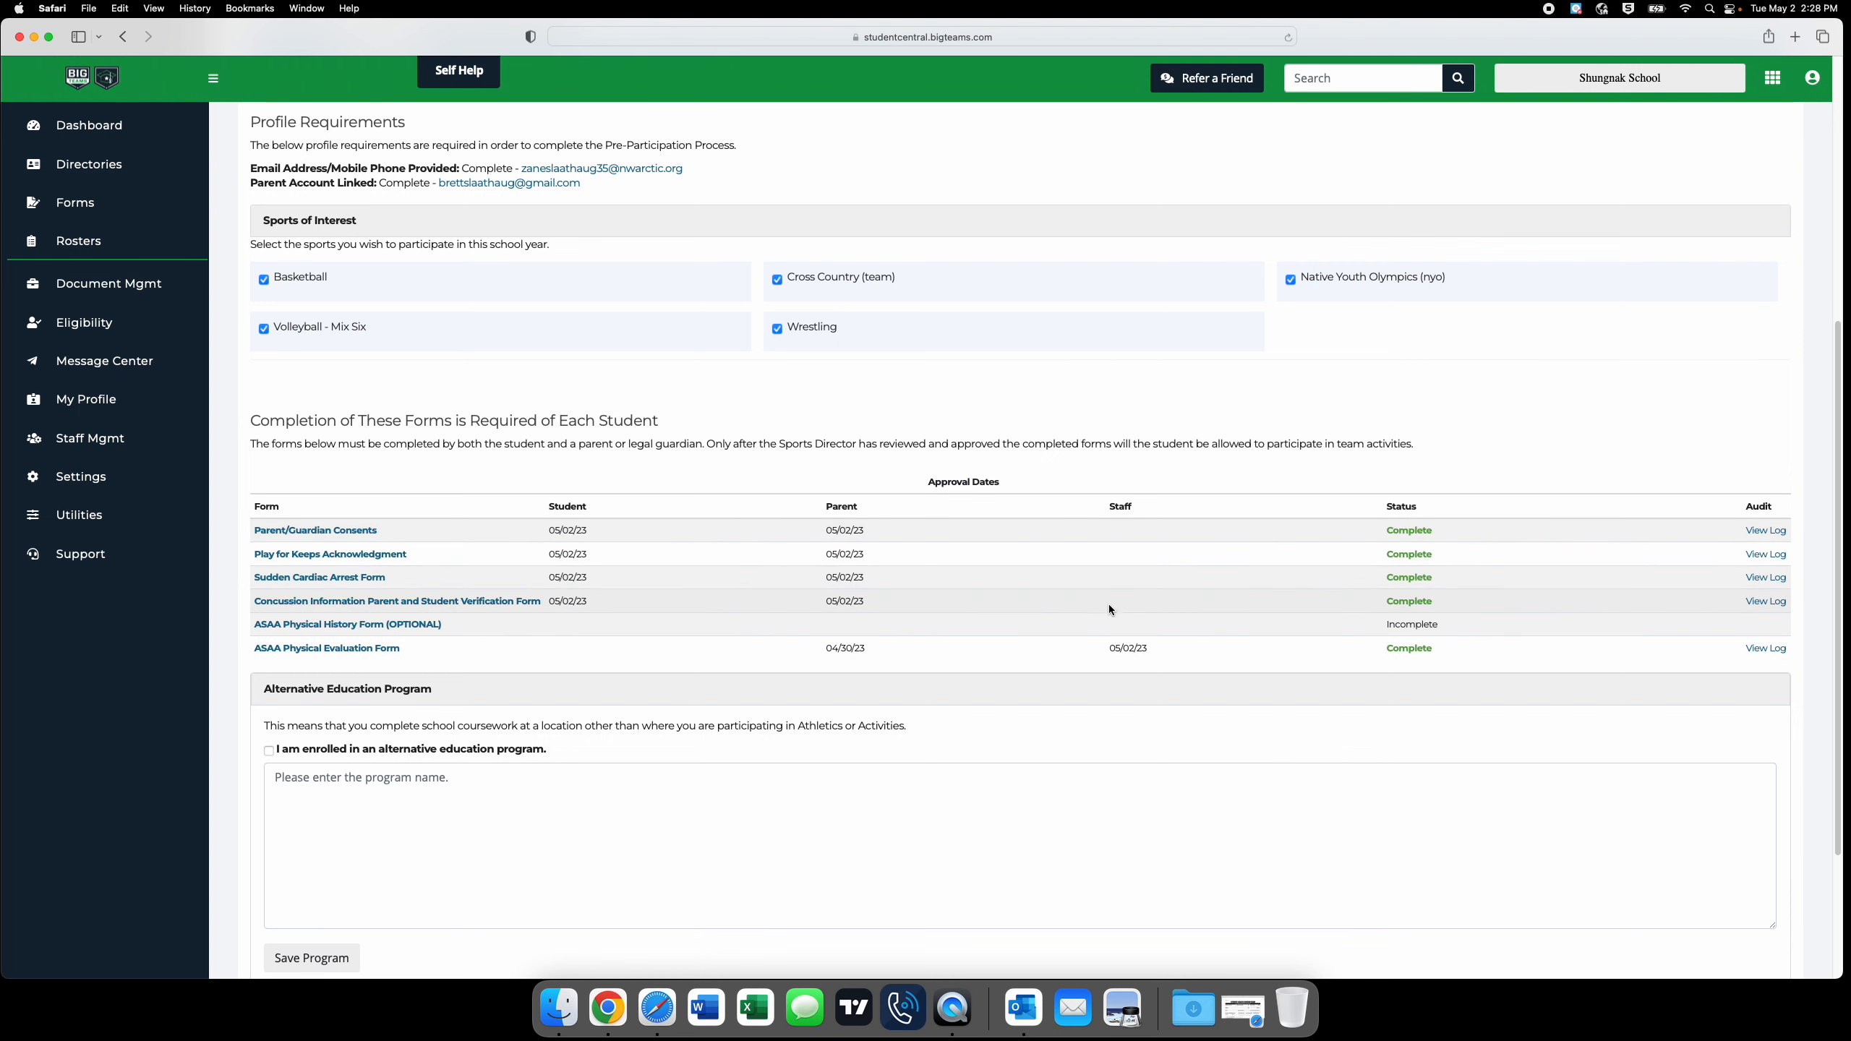
pyautogui.scroll(5, 1107, 607)
pyautogui.scroll(2, 1108, 610)
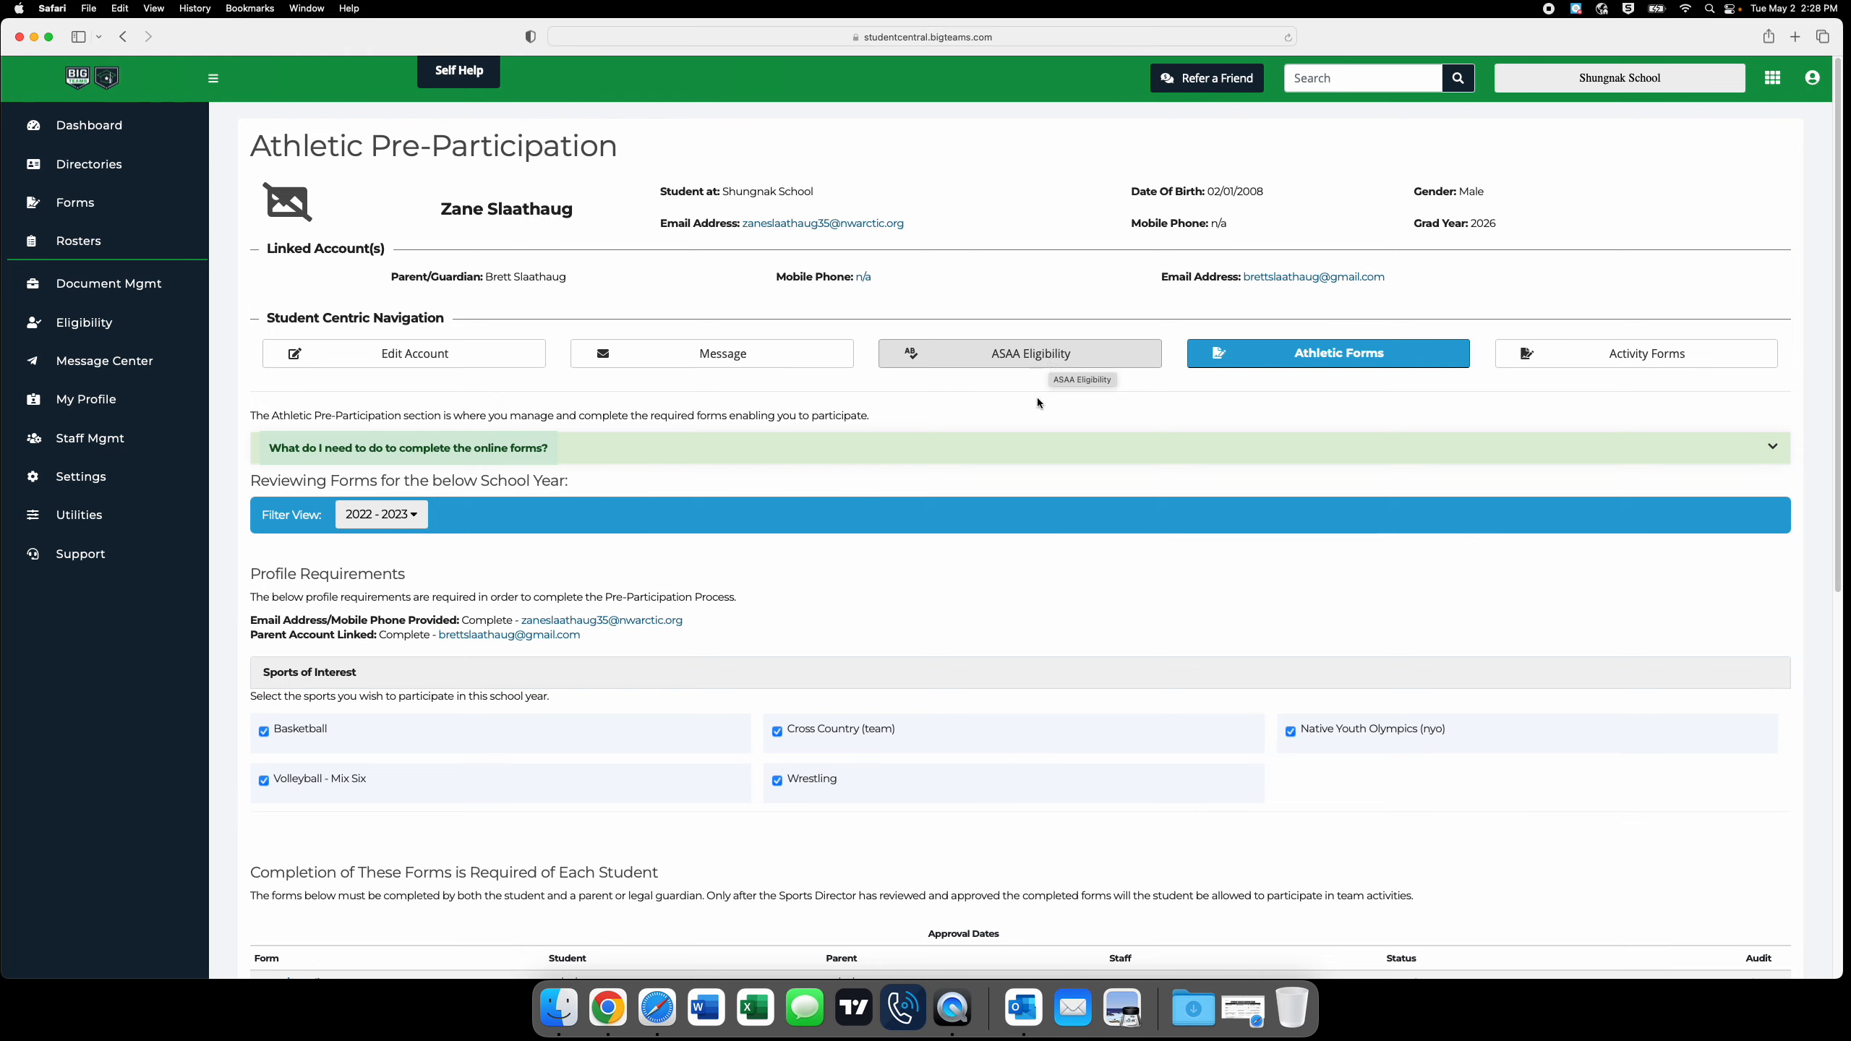
pyautogui.scroll(-10, 1006, 584)
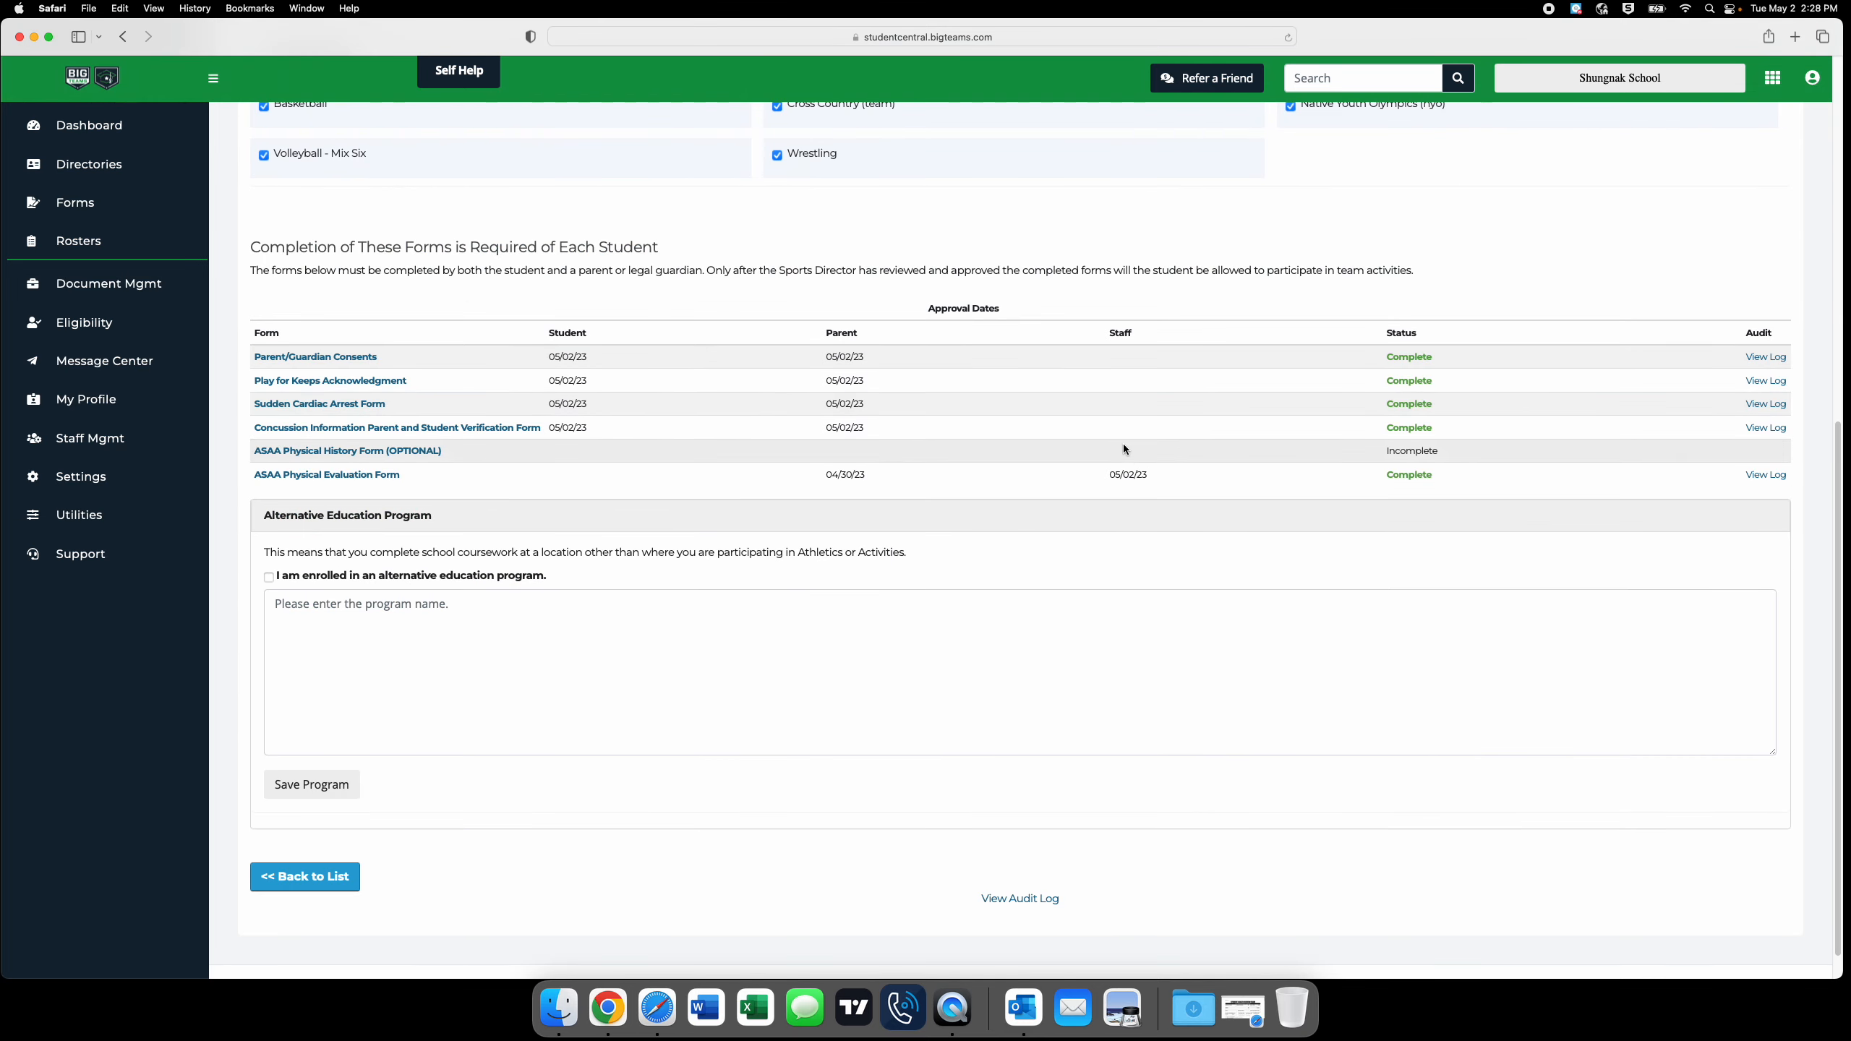
pyautogui.scroll(10, 1106, 527)
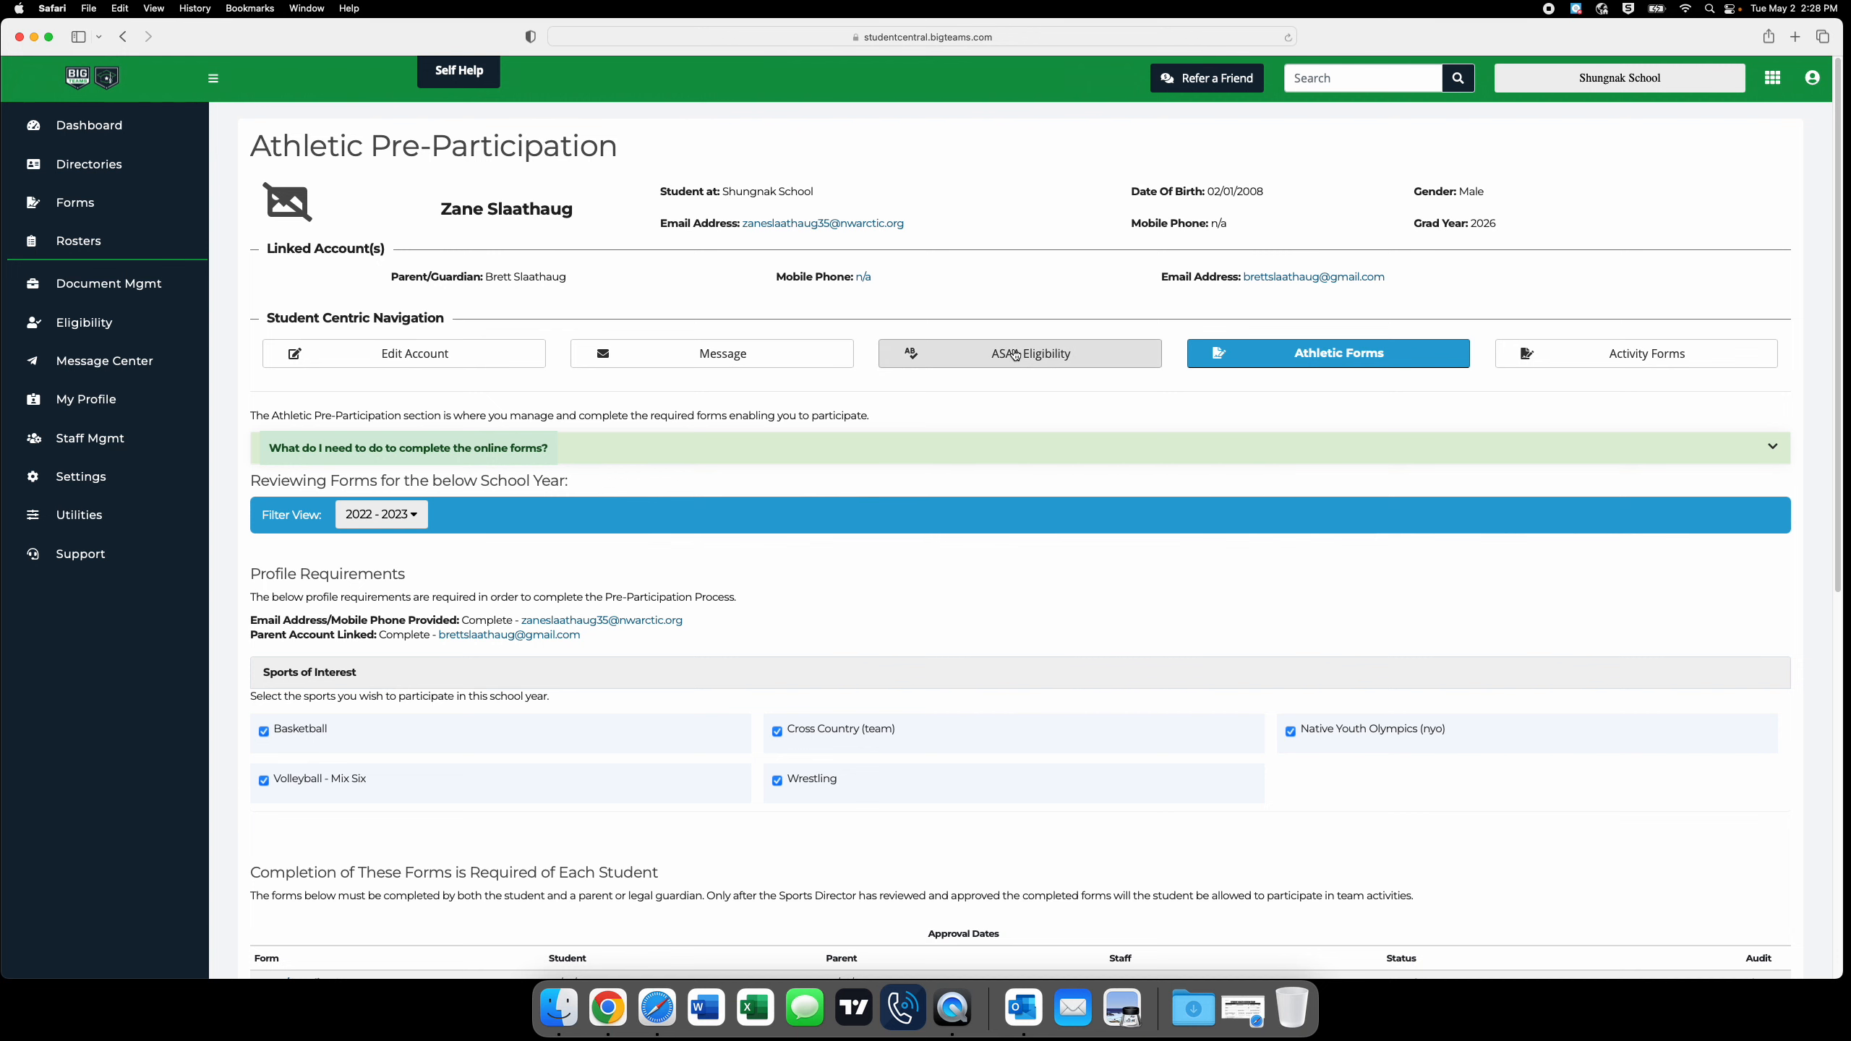
# Open the student's ASAA eligibility record and set the year entered 9th grade to 2022.
pyautogui.click(1018, 360)
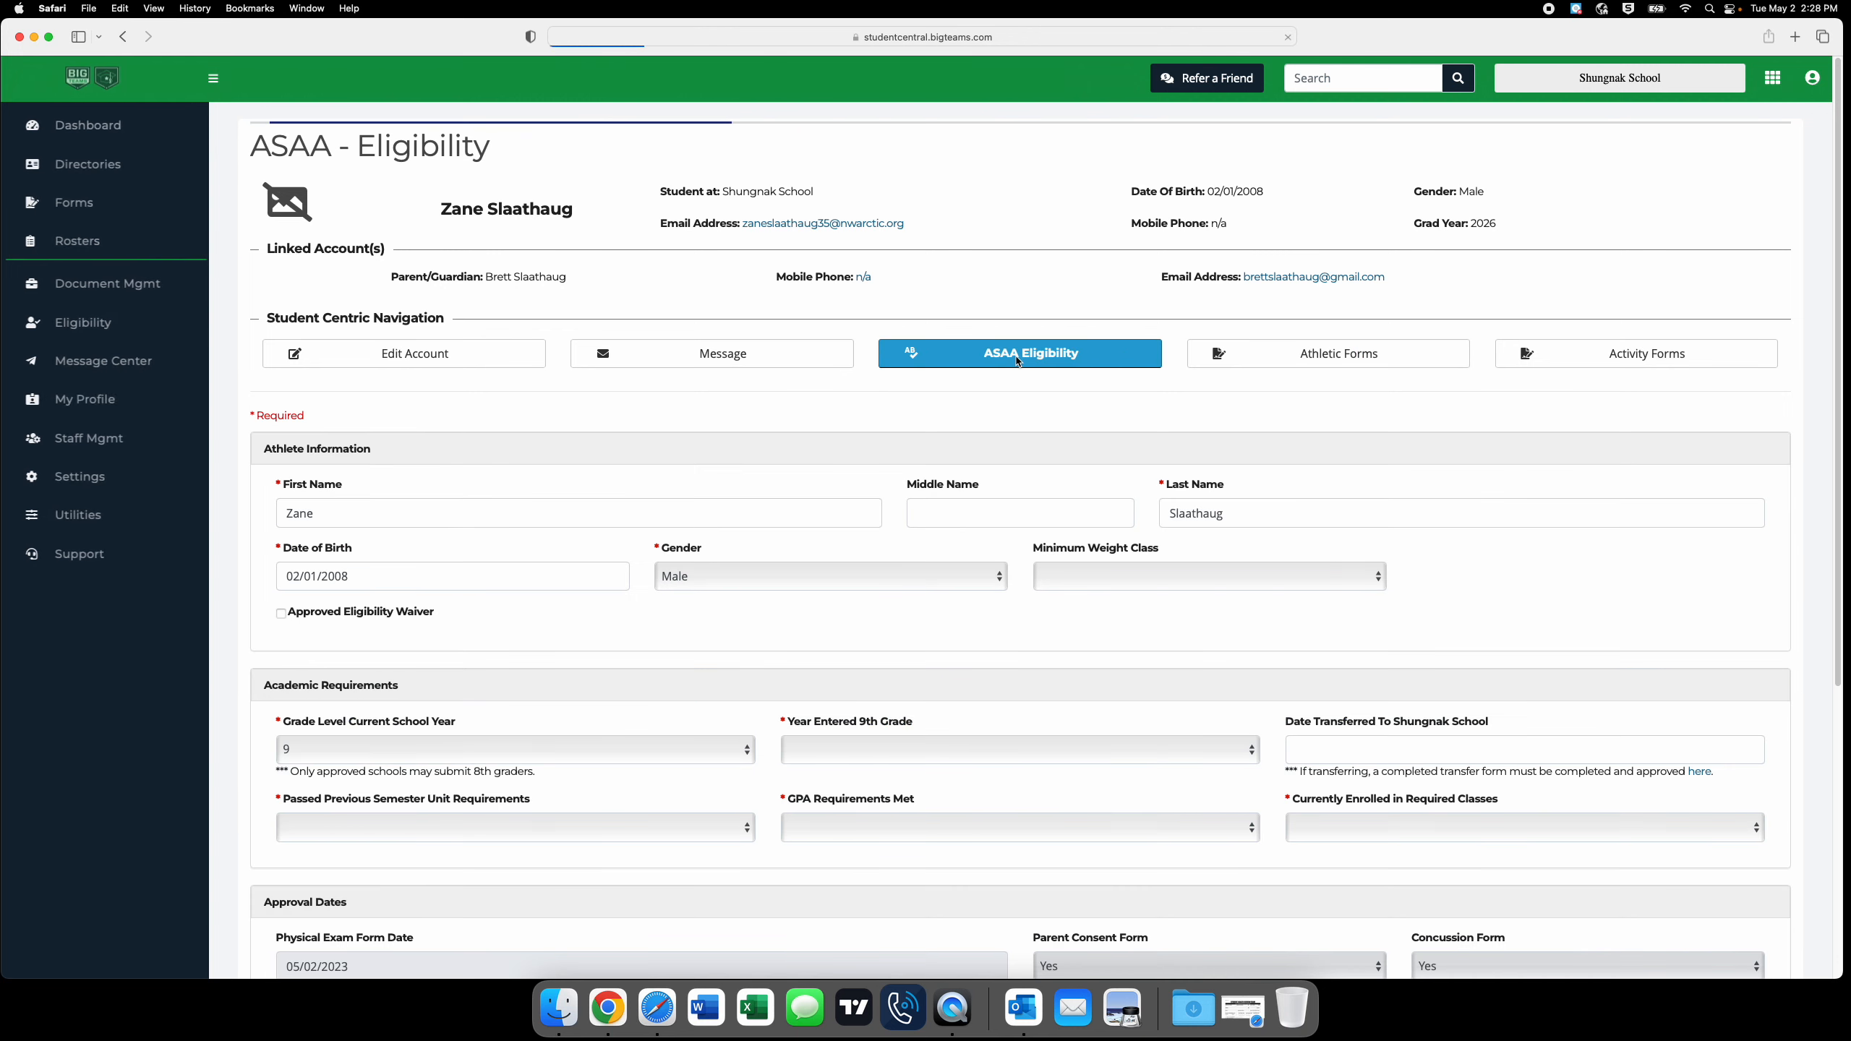
pyautogui.scroll(-5, 735, 591)
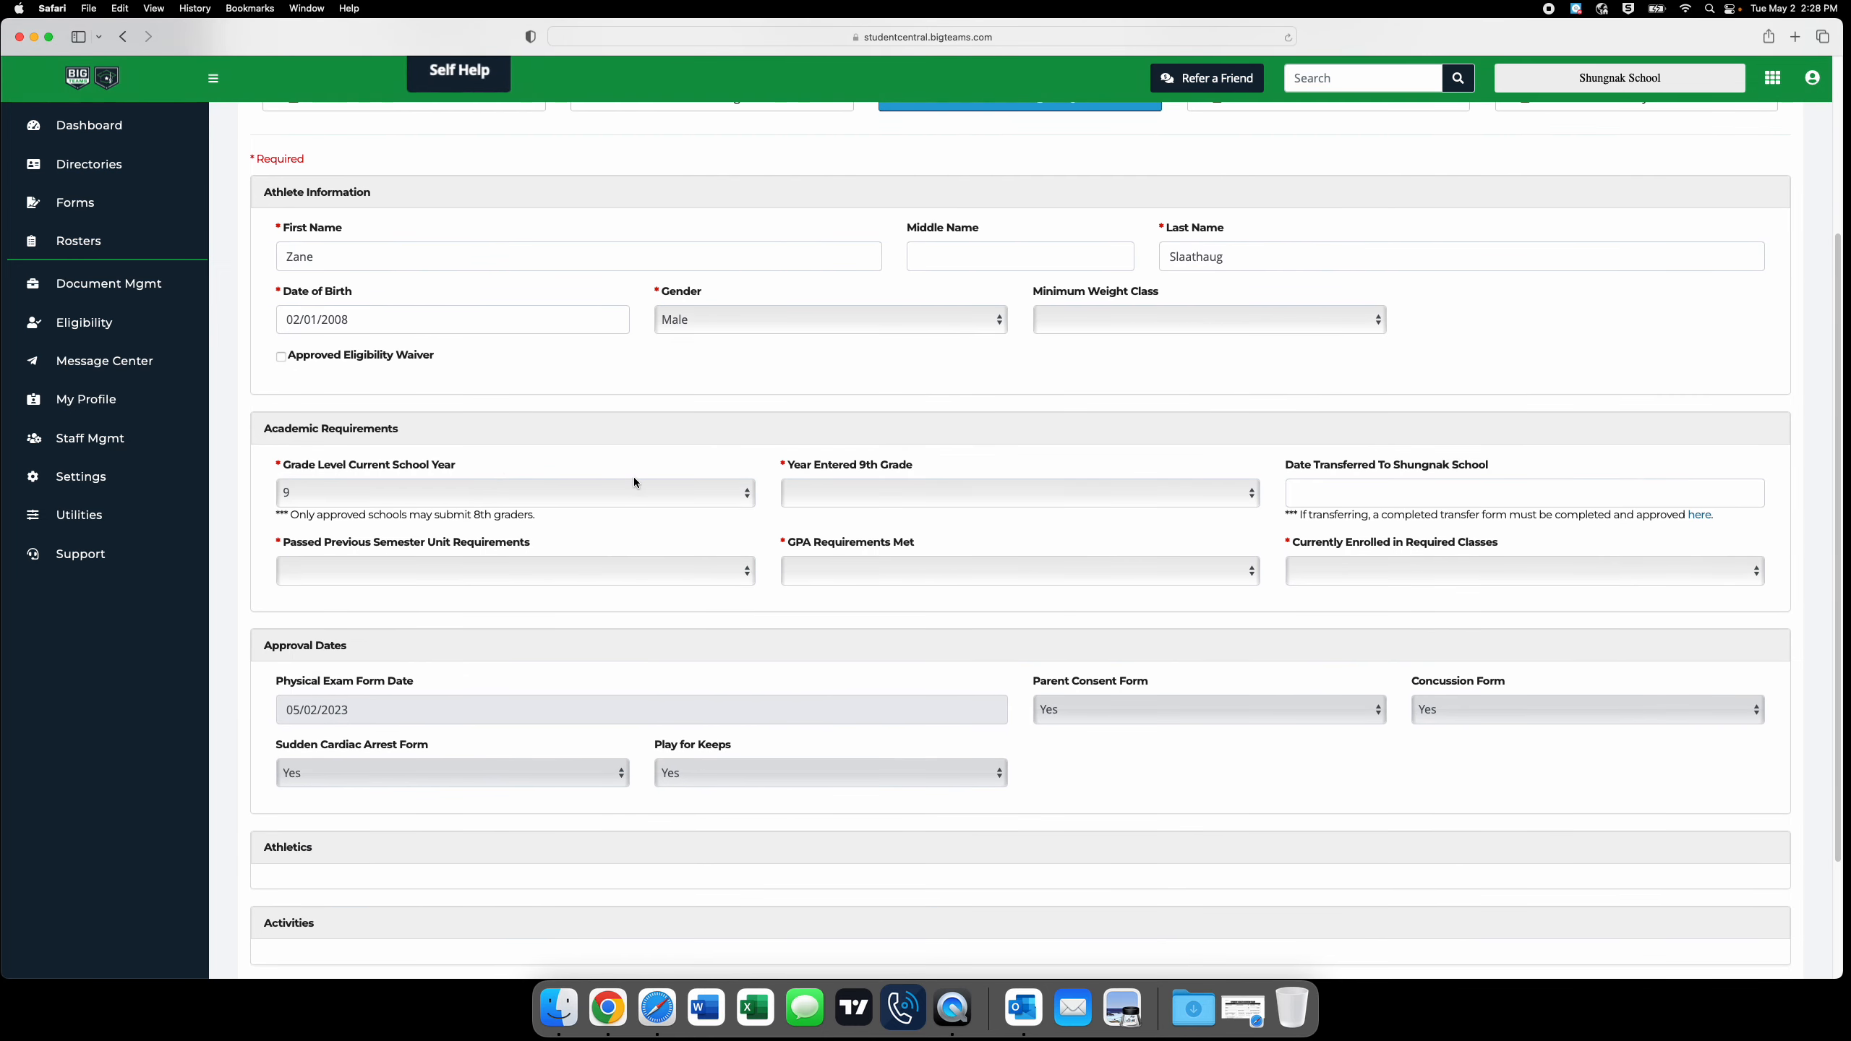
pyautogui.click(840, 494)
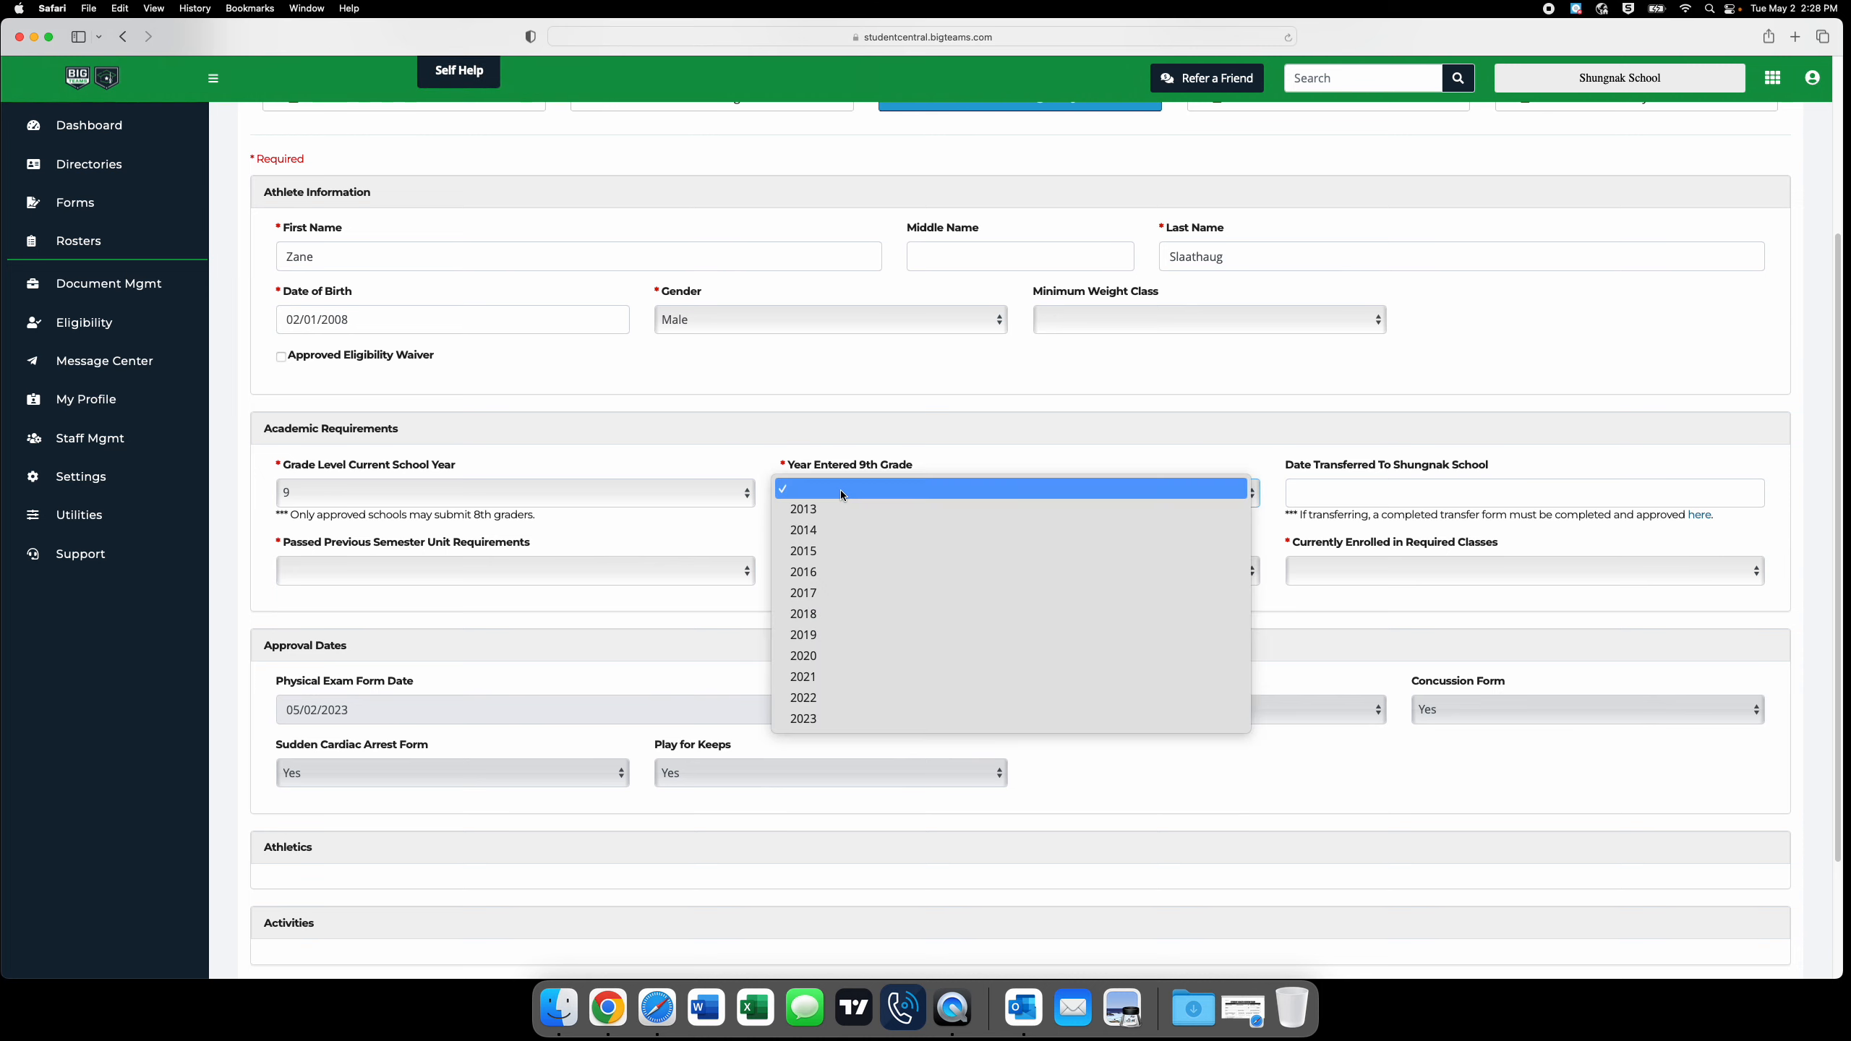
pyautogui.click(843, 695)
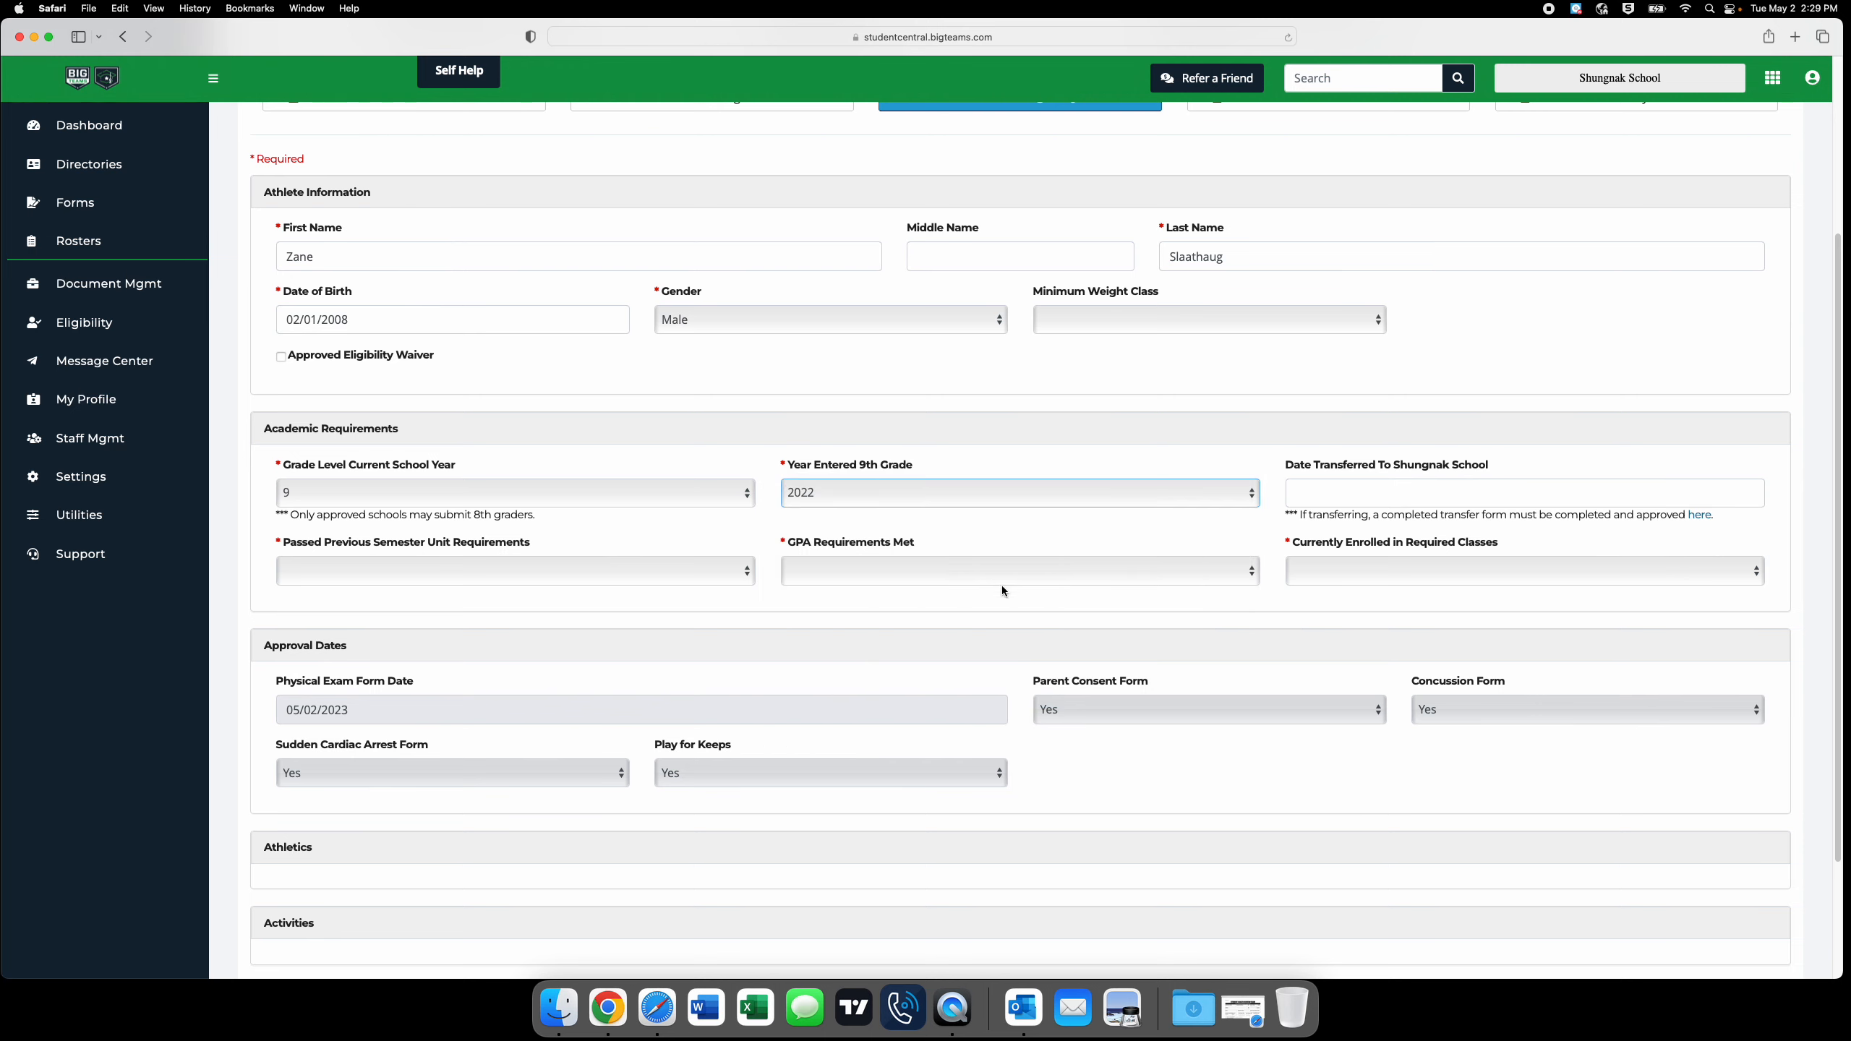
# Set previous semester units passed, GPA requirements met and currently enrolled in required classes to Yes, update the record and review its eligibility list entry.
pyautogui.click(515, 569)
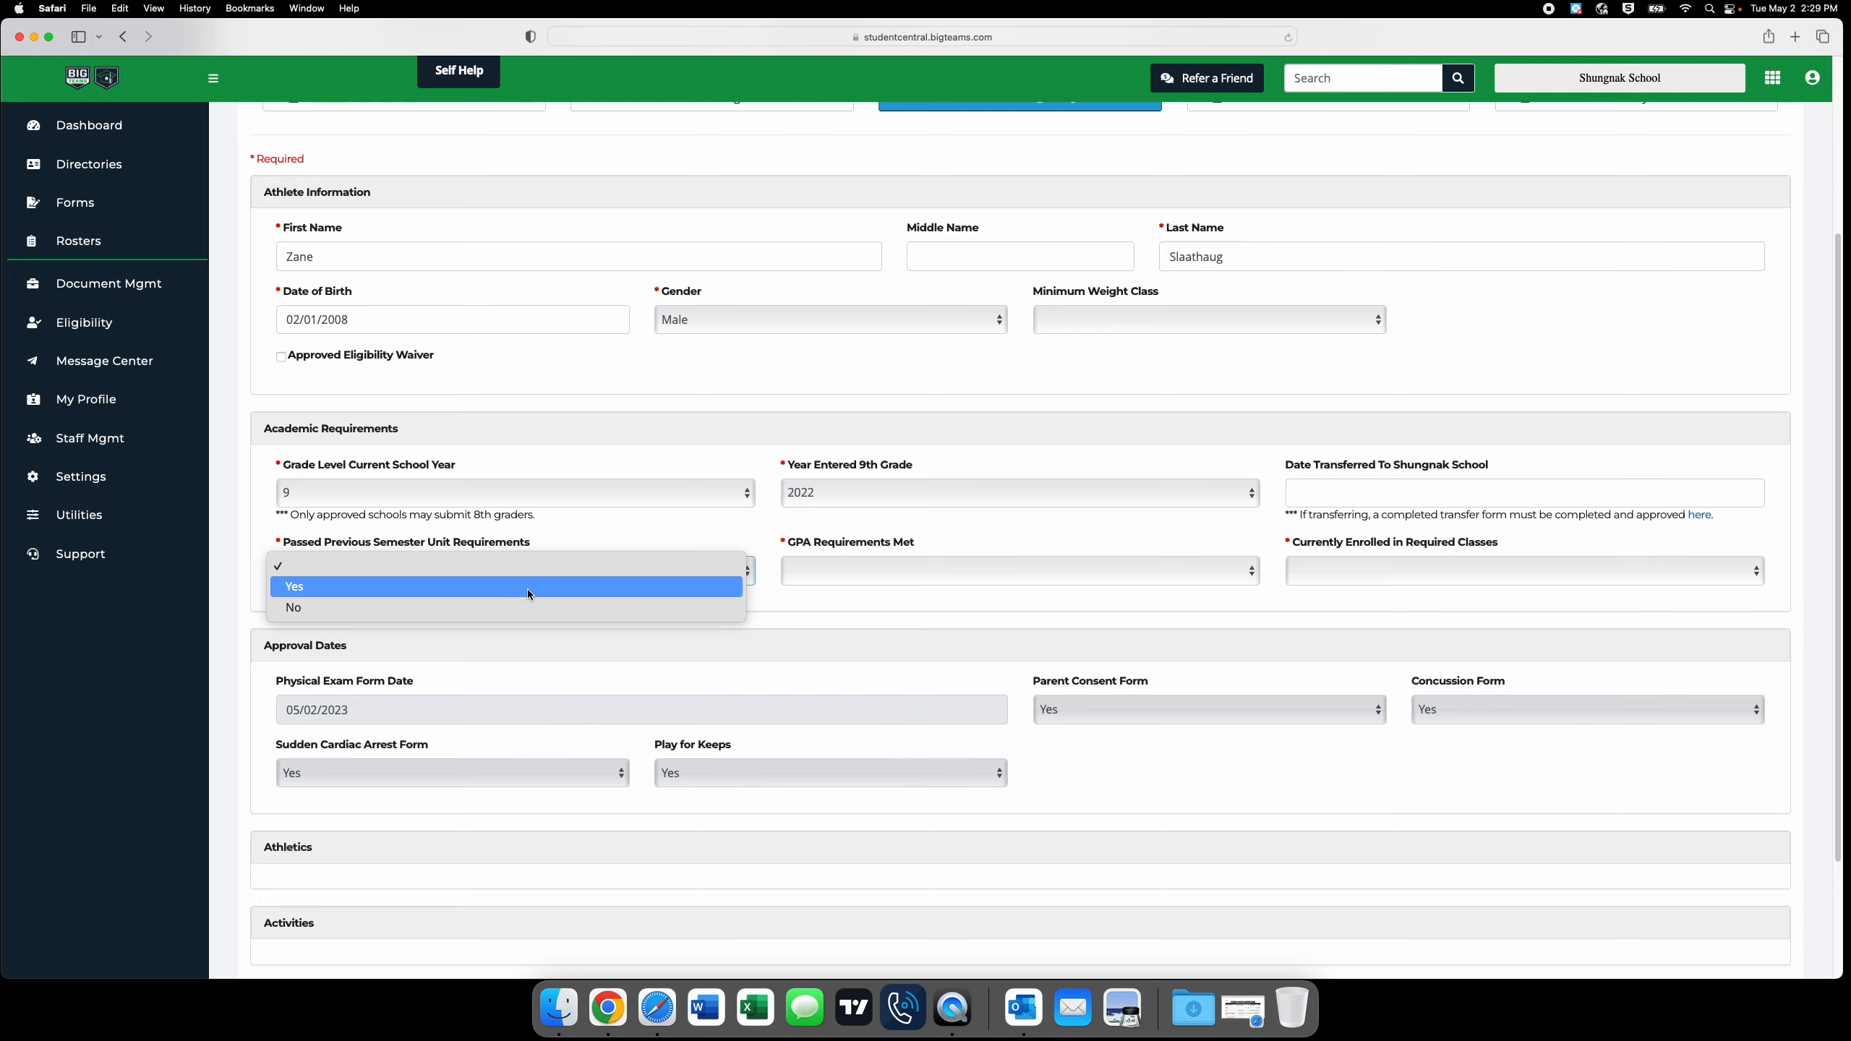
pyautogui.click(529, 595)
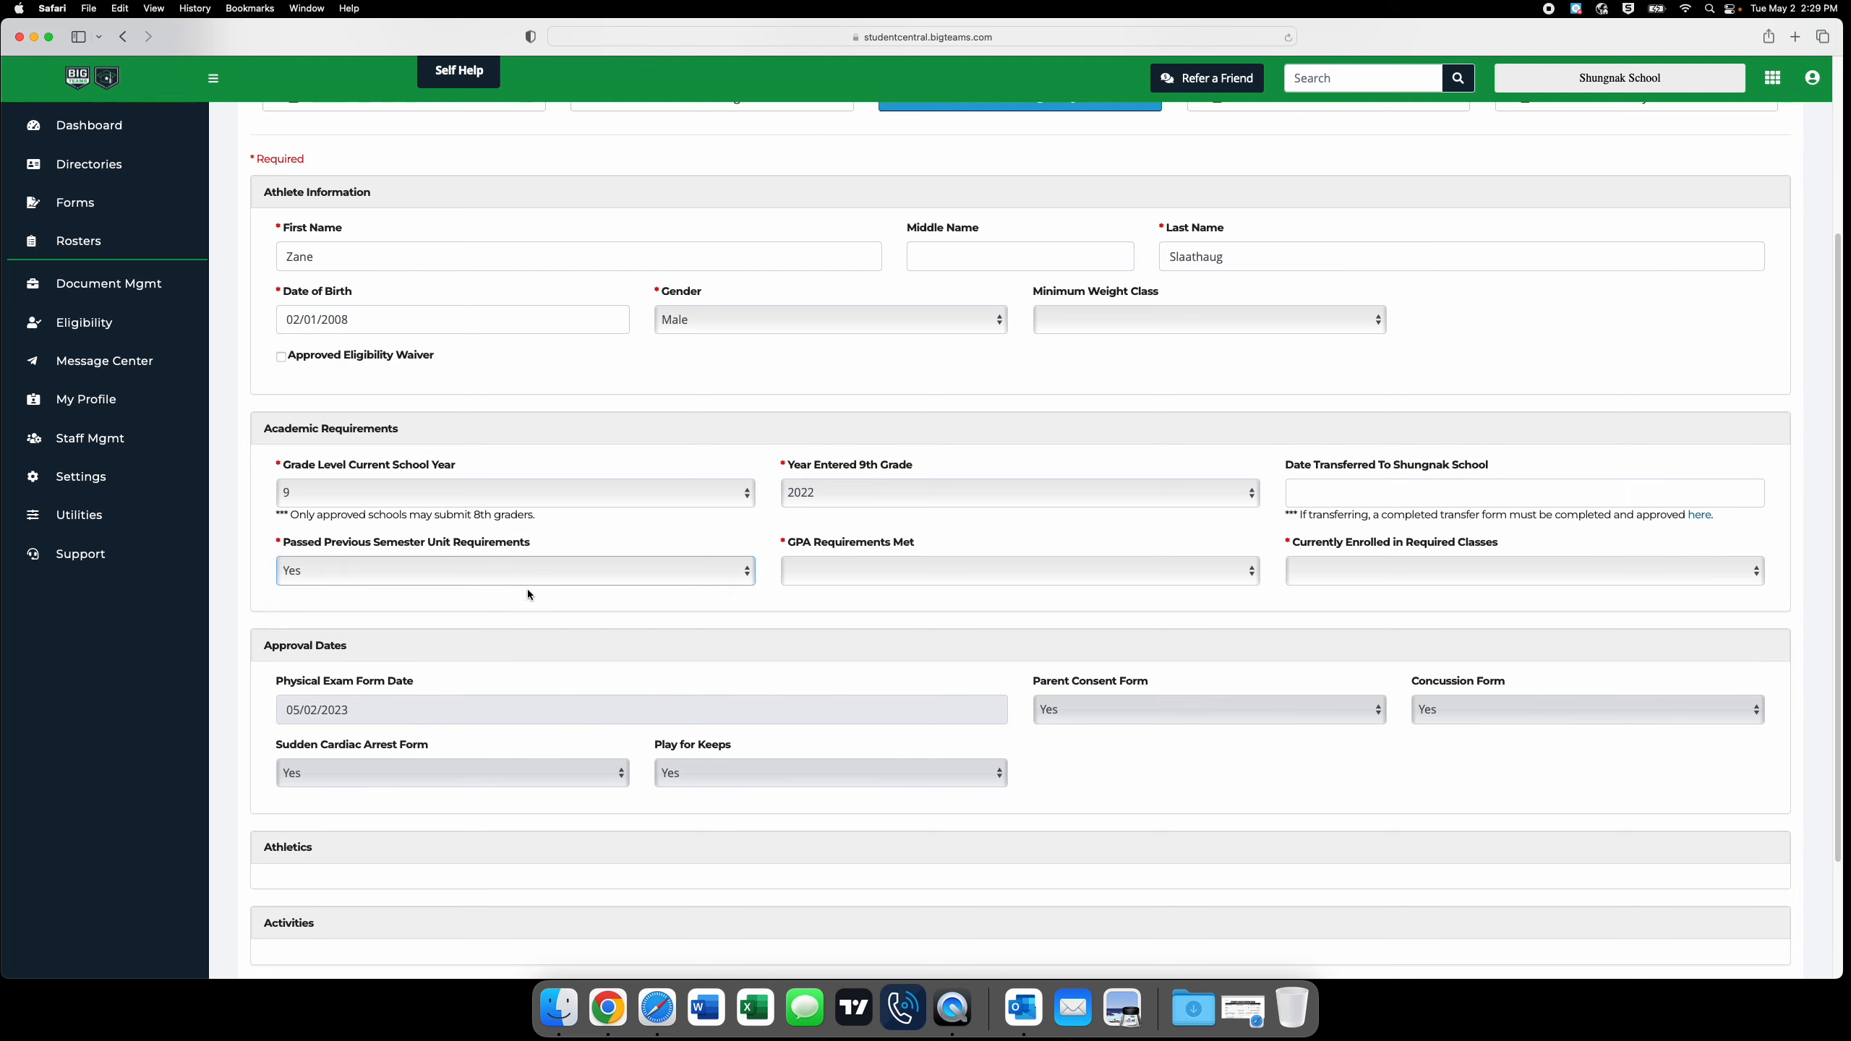
pyautogui.click(840, 585)
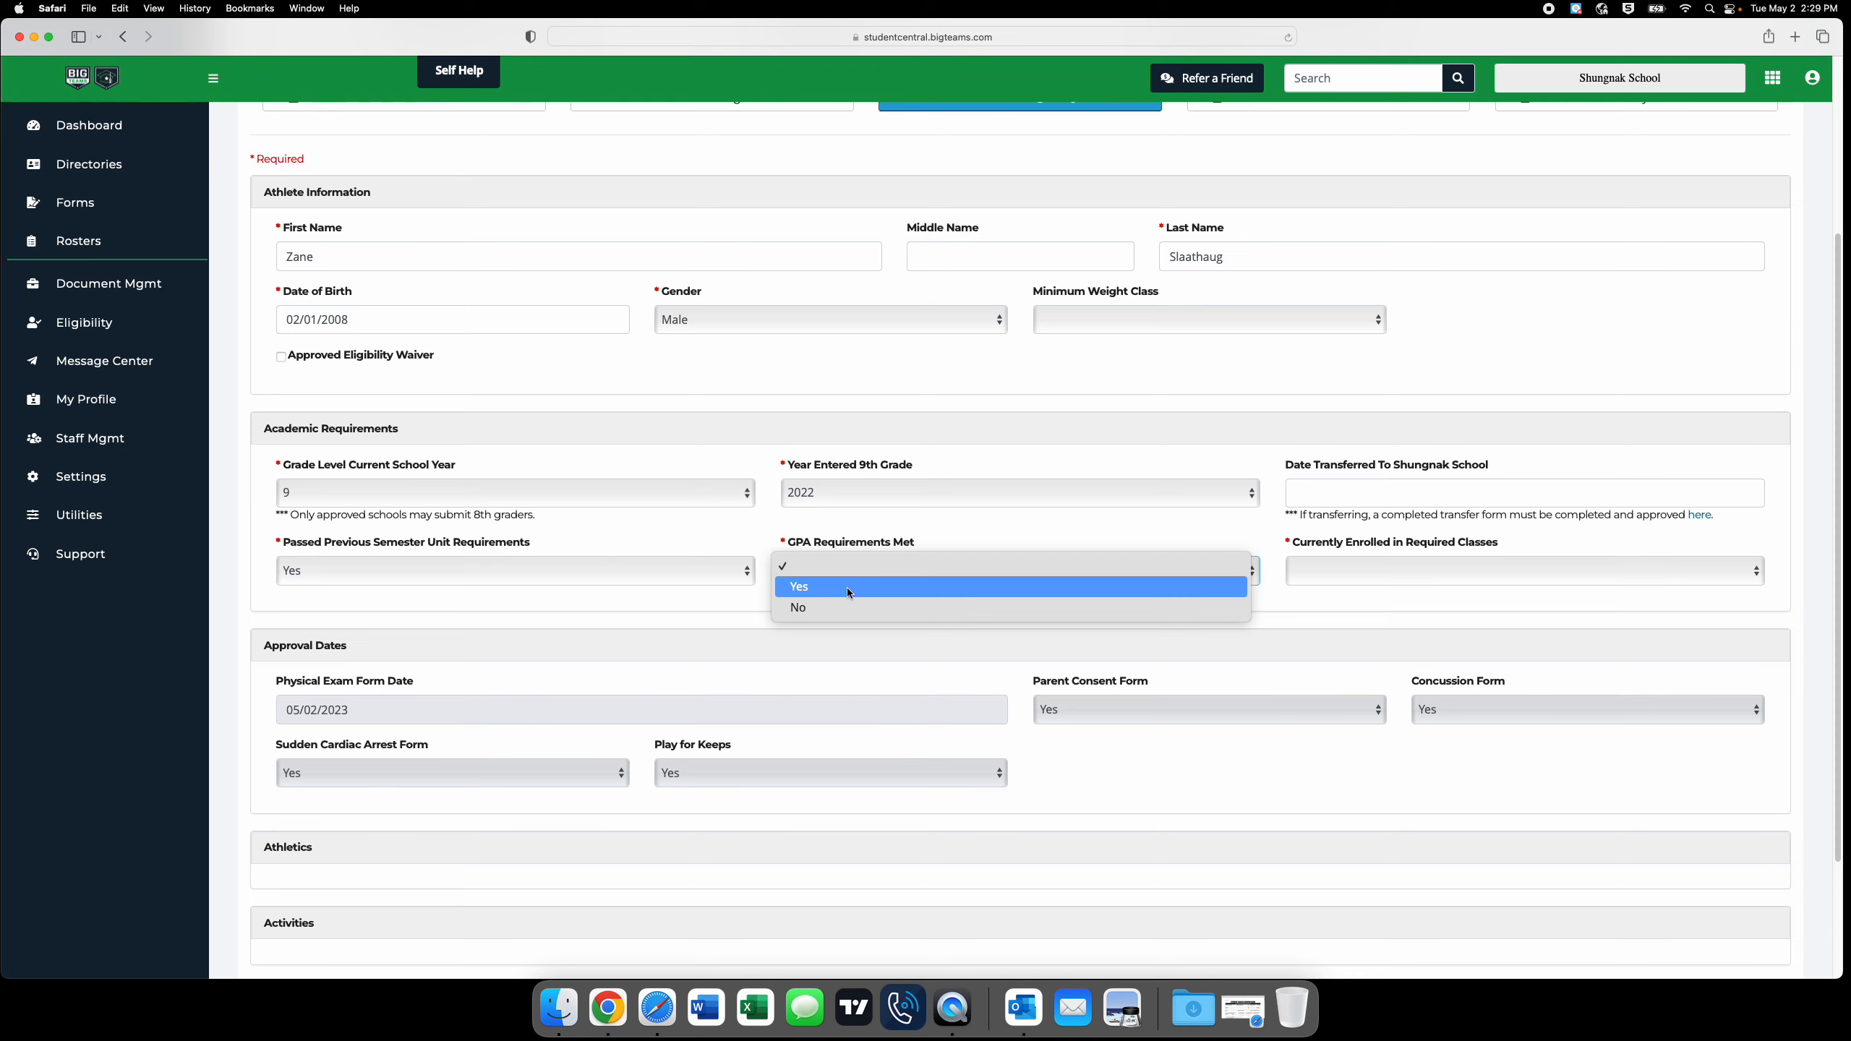
pyautogui.click(847, 588)
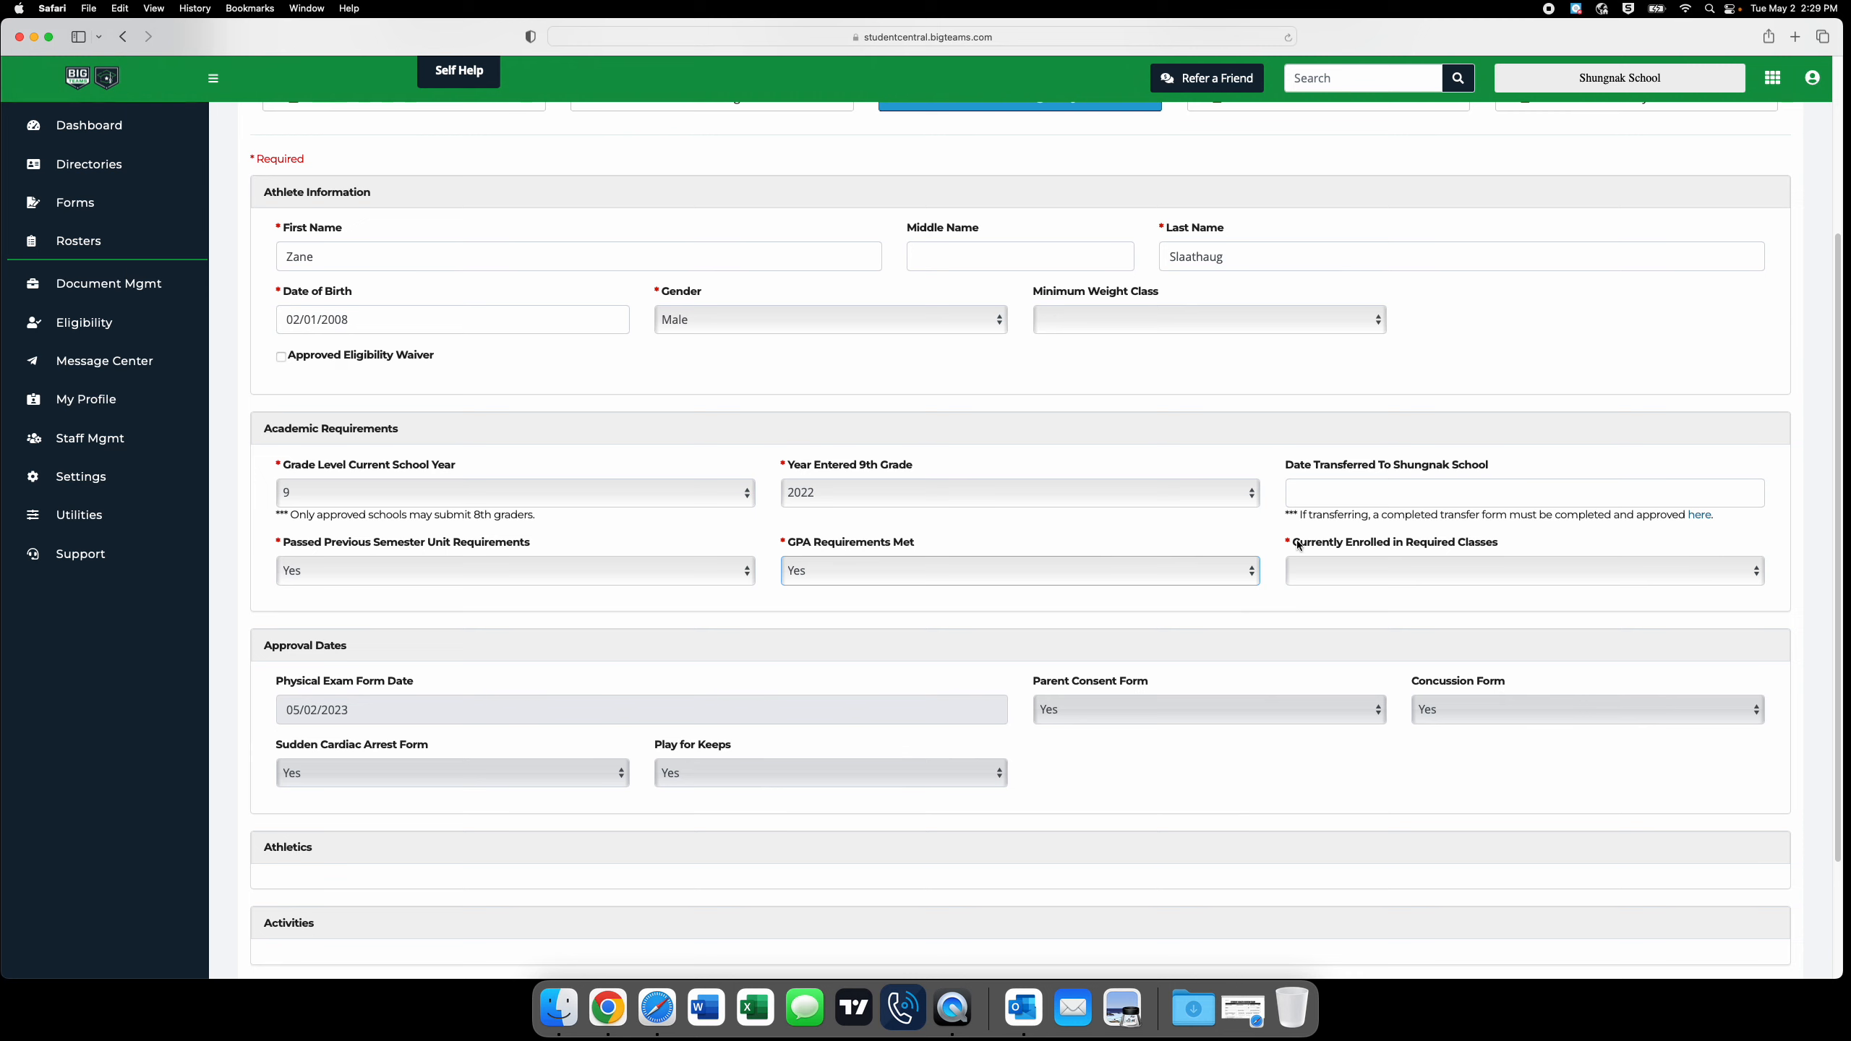
pyautogui.click(1381, 569)
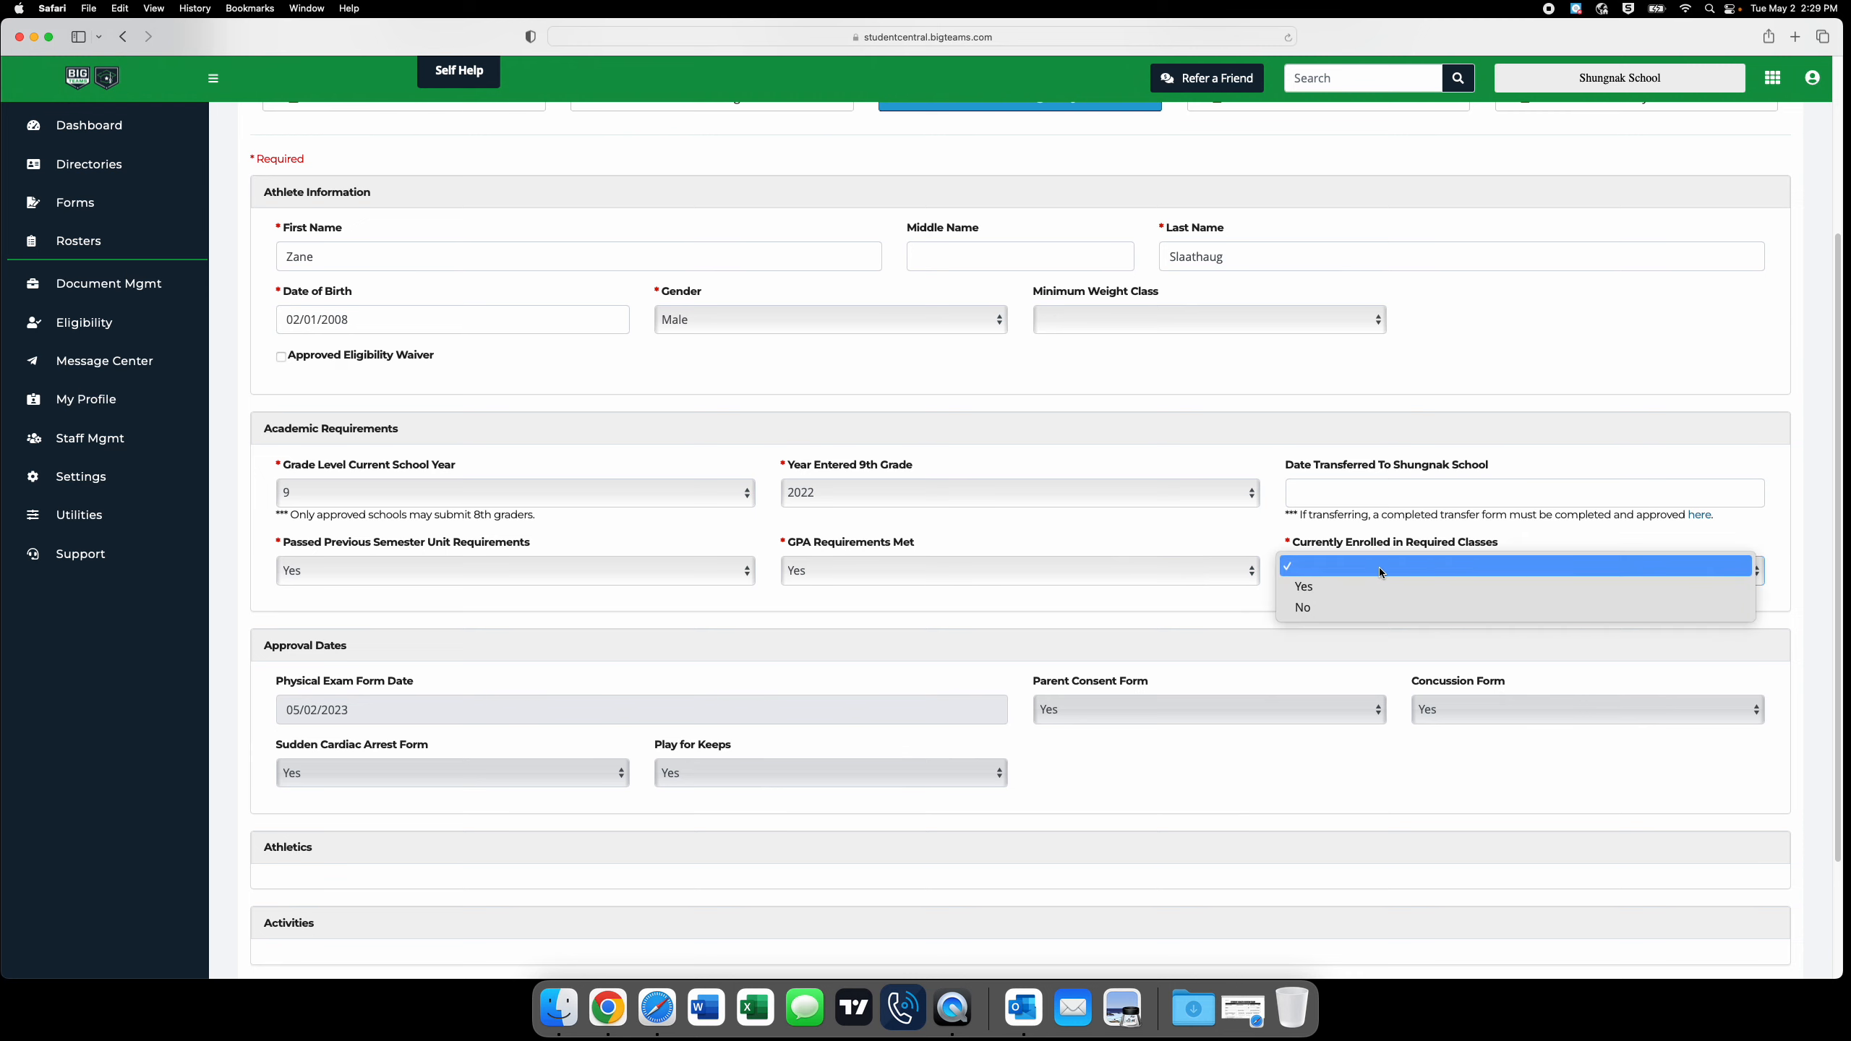
pyautogui.click(1349, 589)
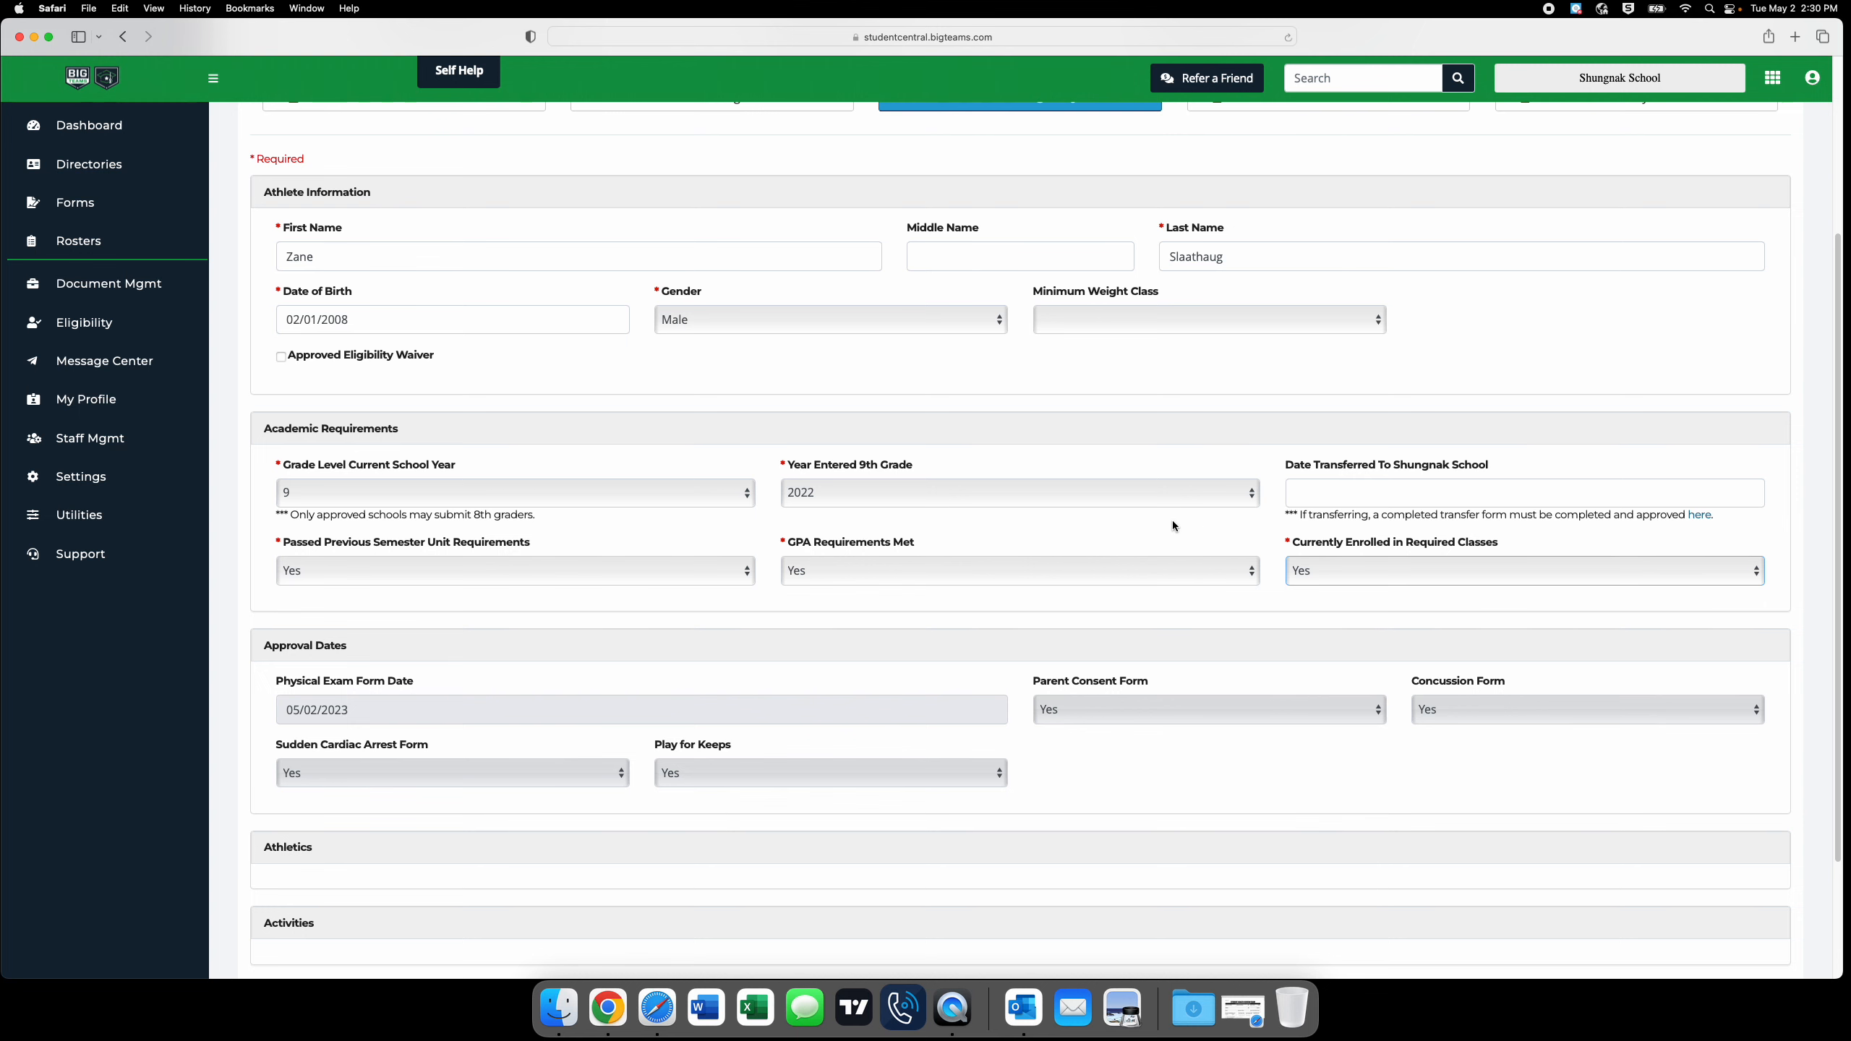
pyautogui.scroll(-5, 1128, 547)
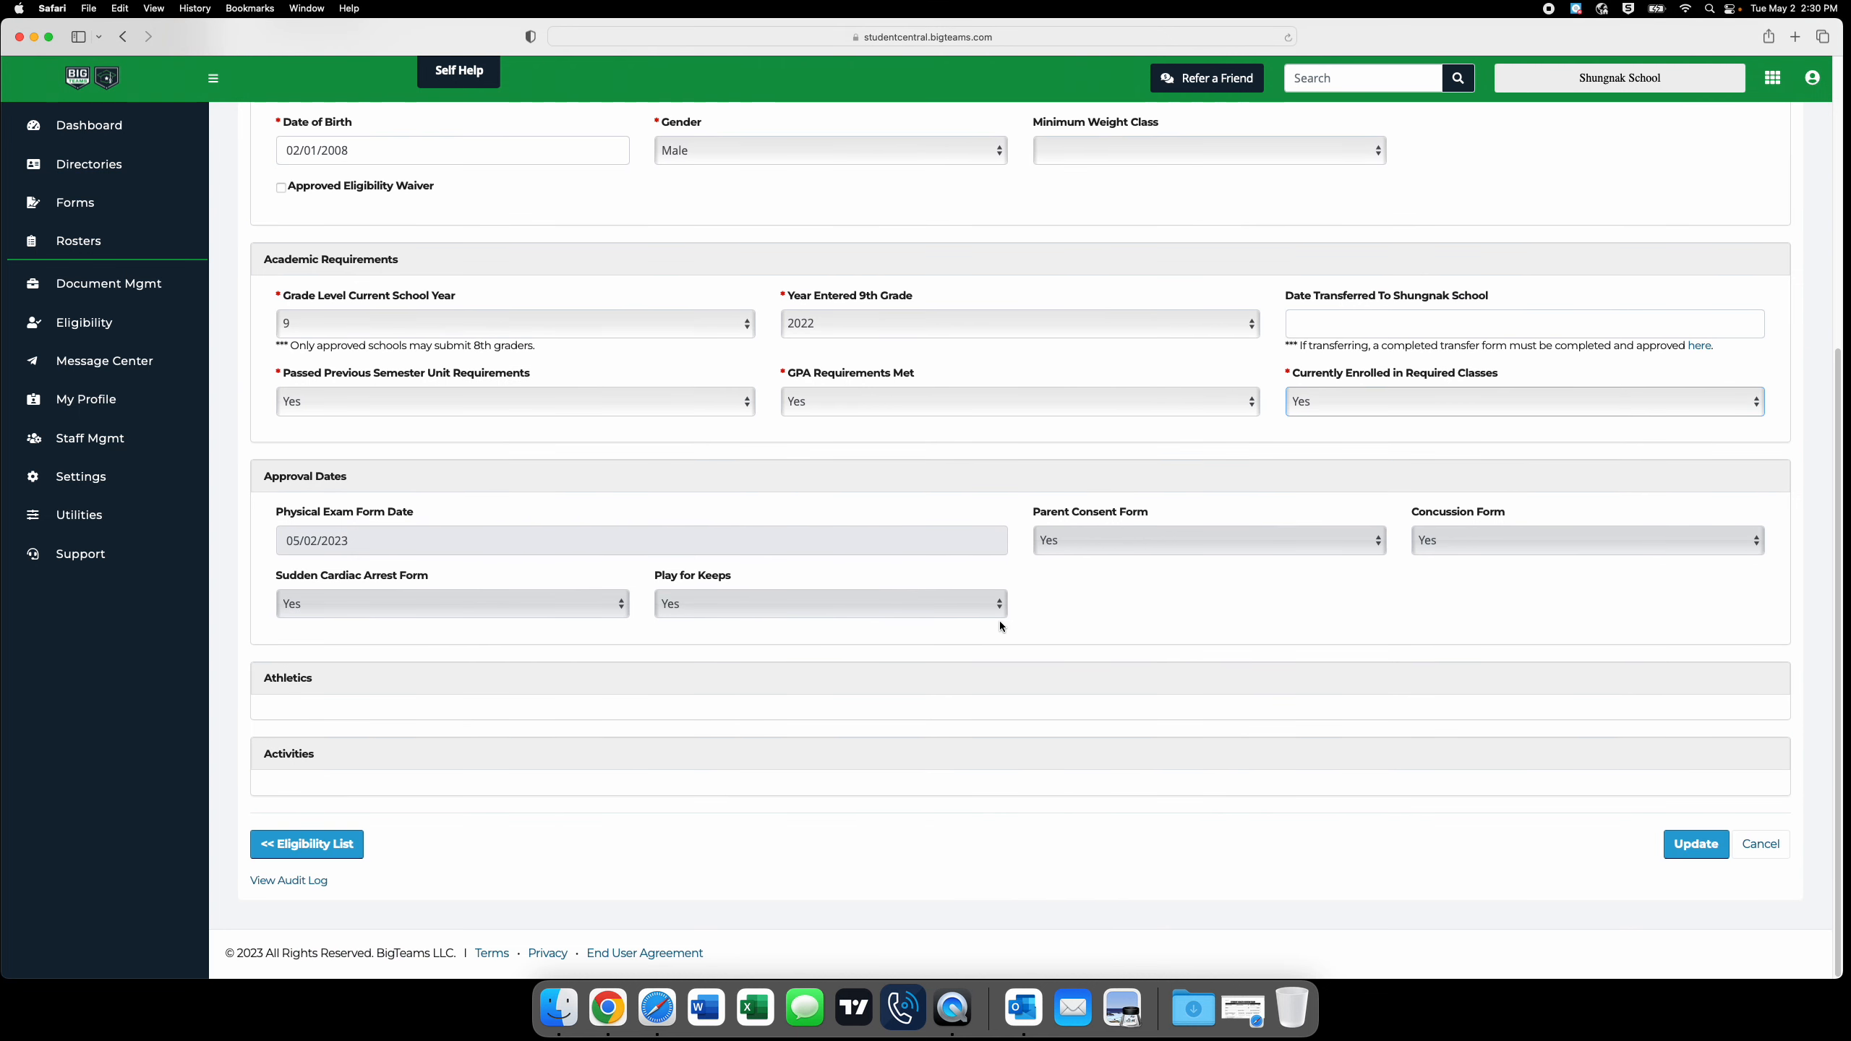
pyautogui.click(1688, 854)
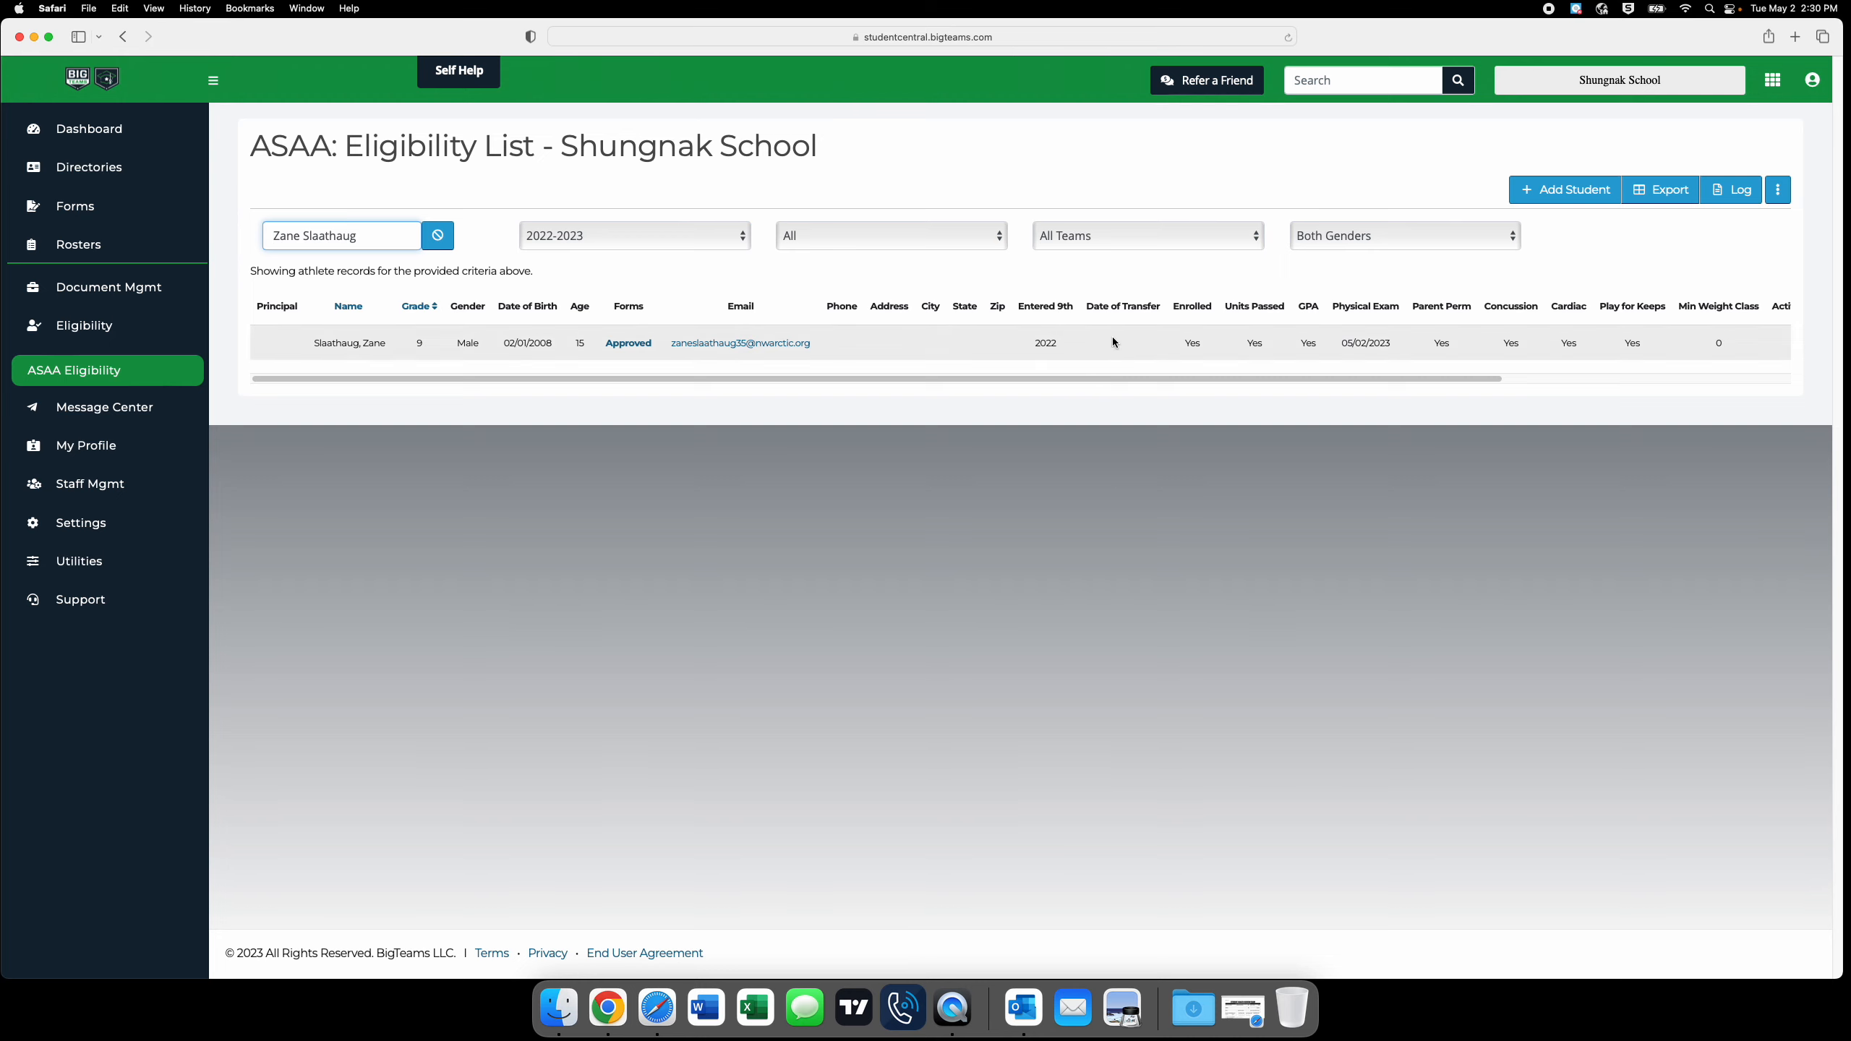
pyautogui.moveTo(1140, 376); pyautogui.dragTo(1446, 379)
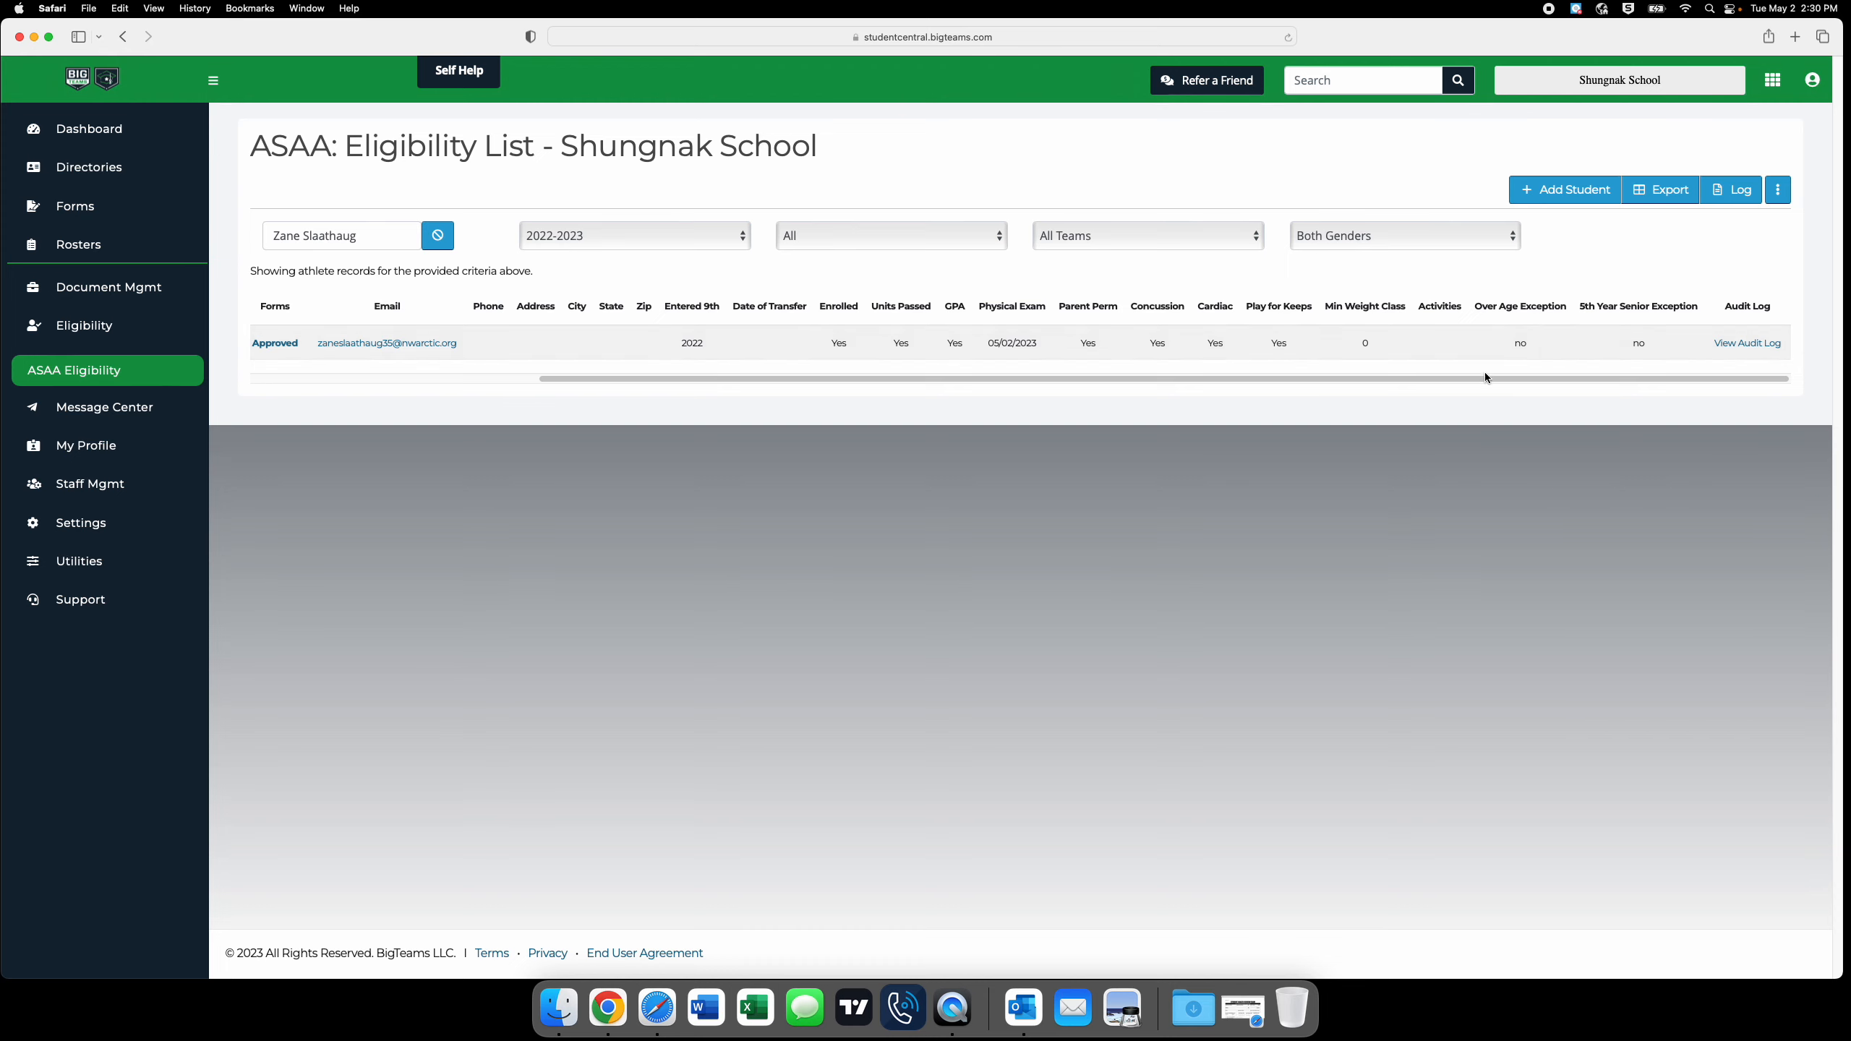
pyautogui.moveTo(1486, 378); pyautogui.dragTo(1144, 379)
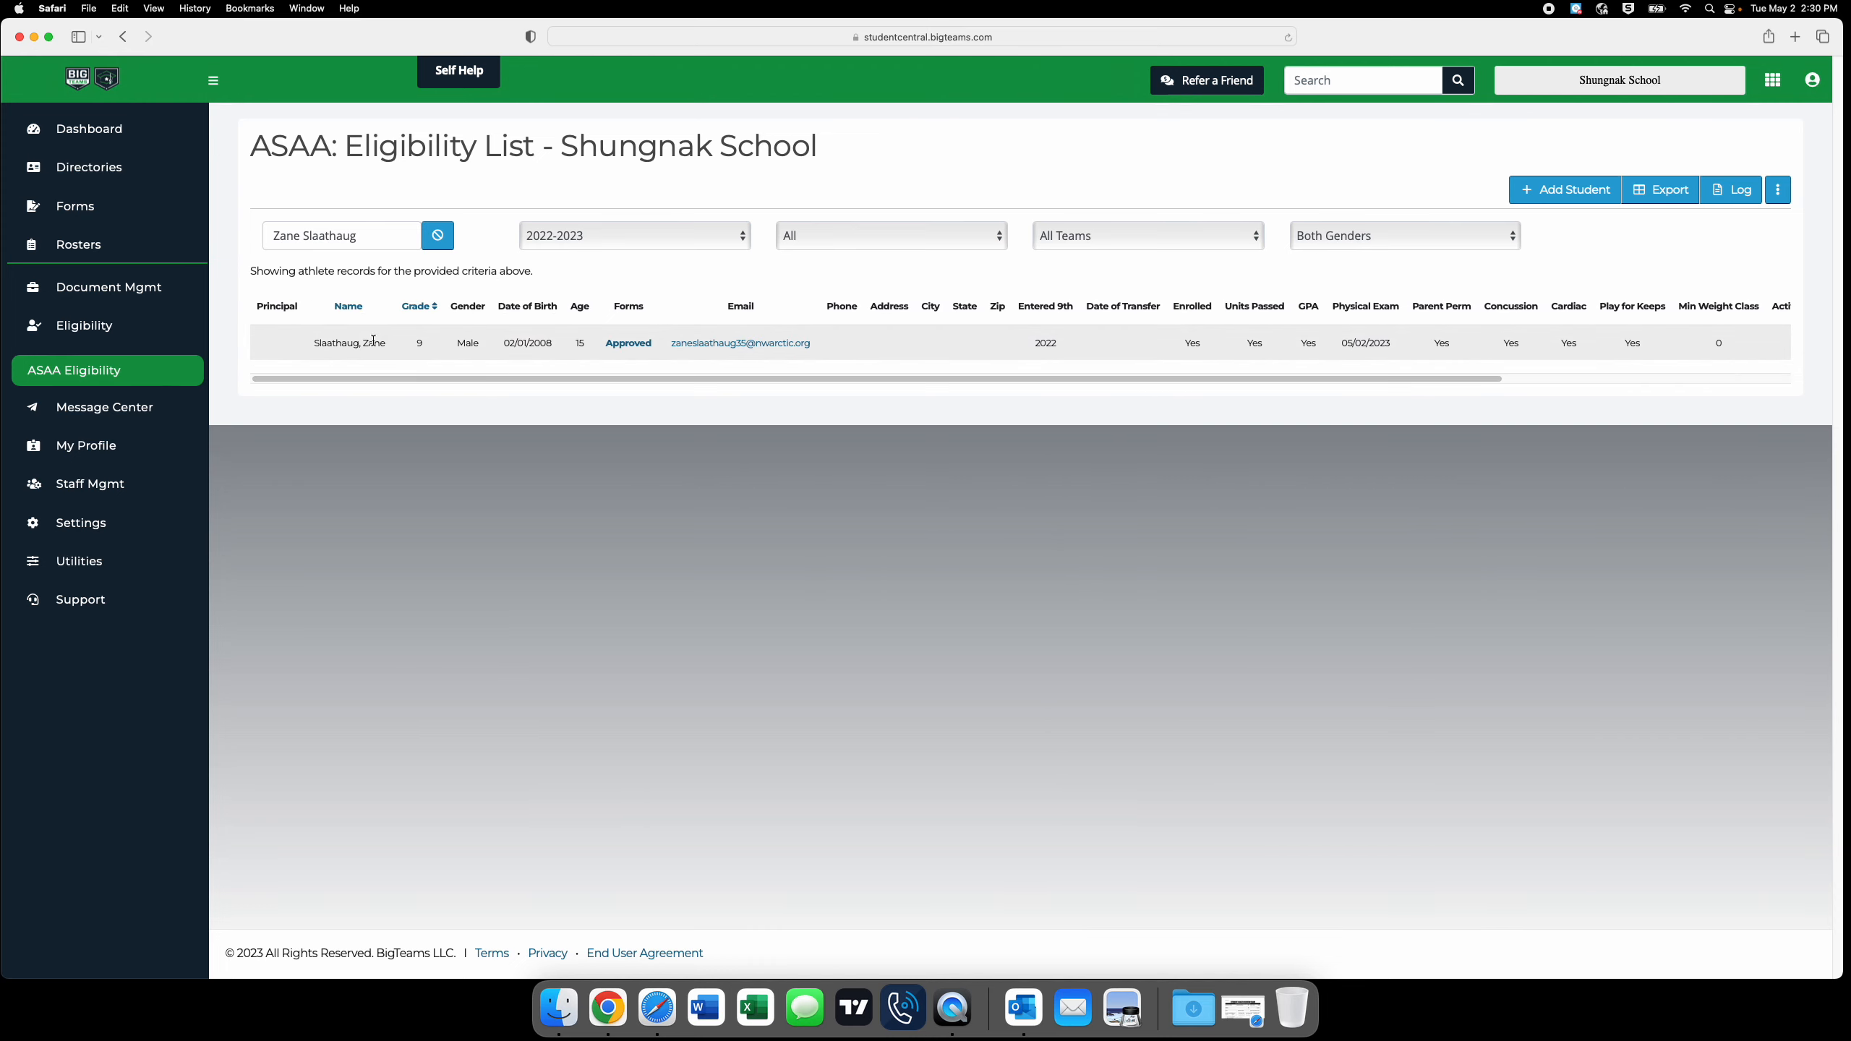